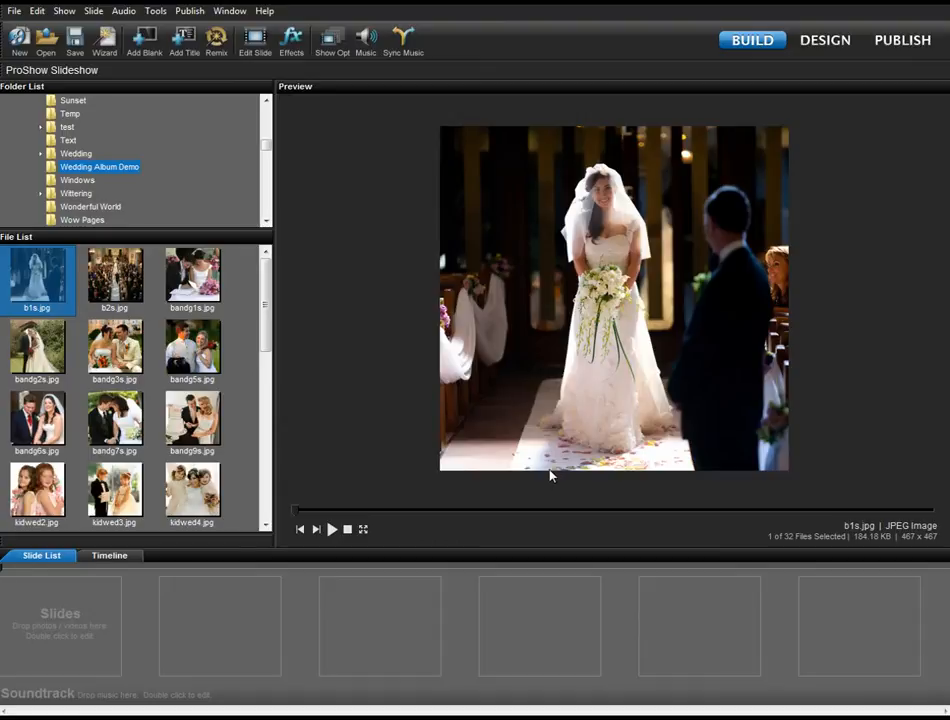
Add two blank slides and set the first slide's time and its transition to 1 second each
{"action": "left_click", "coordinate": [150, 44]}
{"action": "left_click", "coordinate": [150, 44]}
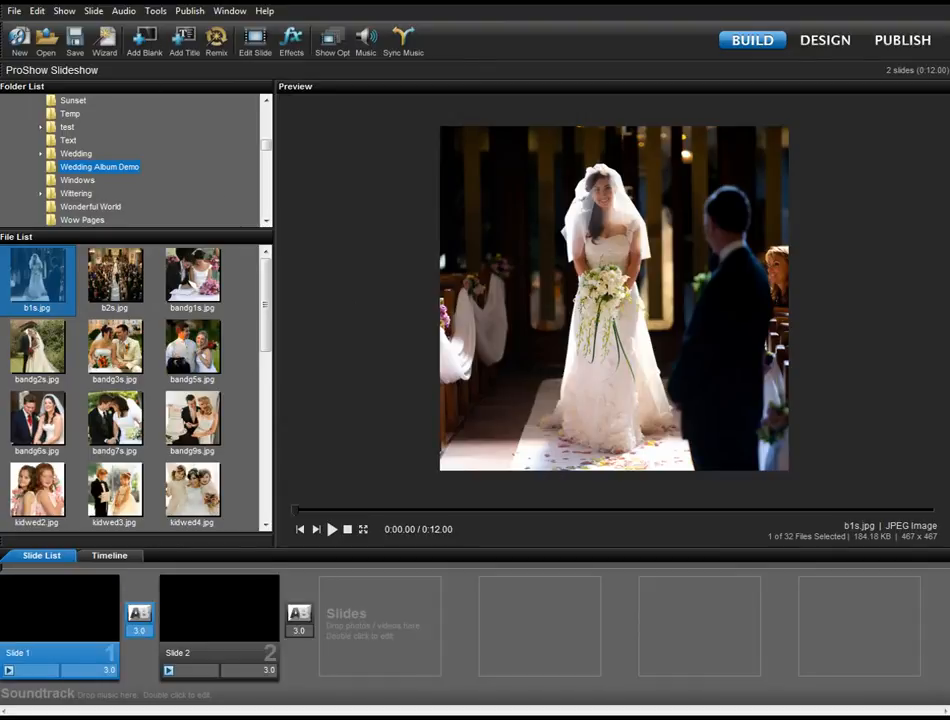
{"action": "left_click", "coordinate": [148, 632]}
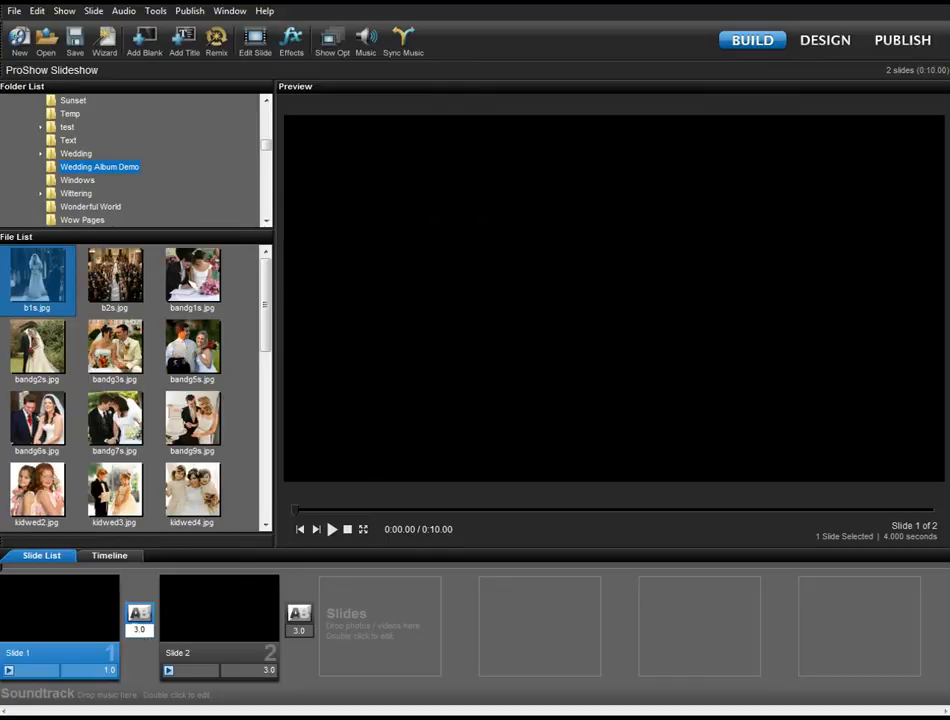
{"action": "type", "text": "1"}
{"action": "key", "text": "Return"}
Open the slide options for slide 2 and select the Wedding Album Gold pt1 style from Pete's Style Packs
{"action": "left_click", "coordinate": [218, 626]}
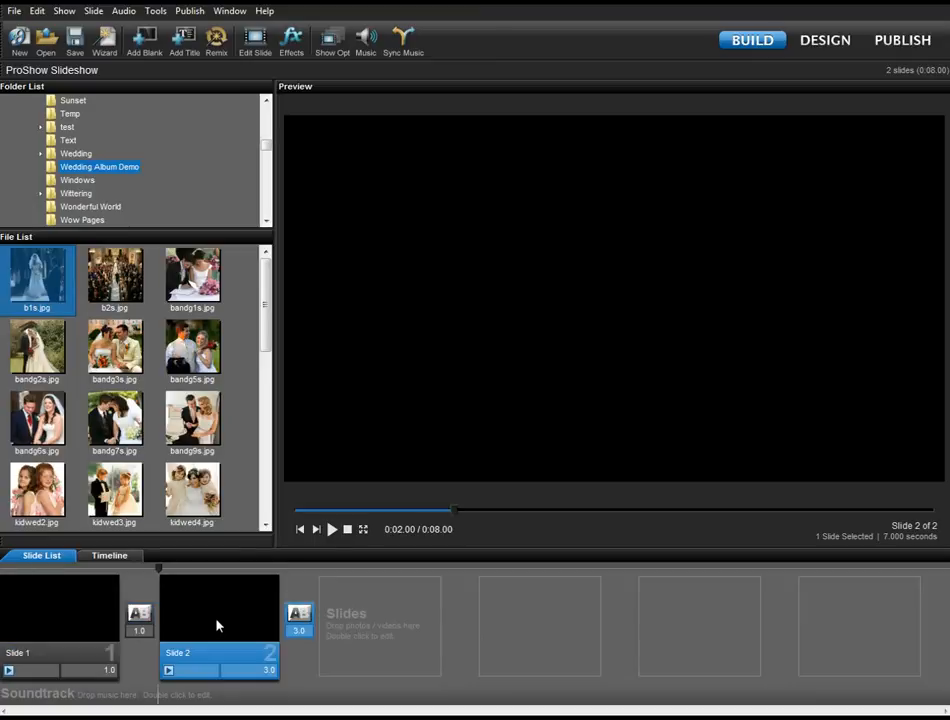
{"action": "double_click", "coordinate": [218, 624]}
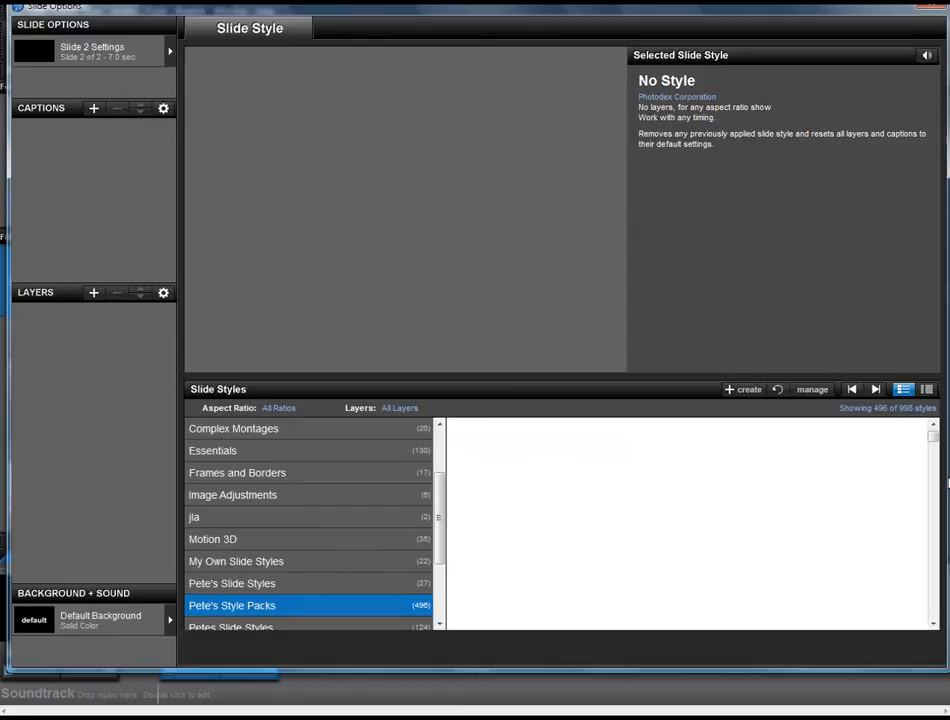
{"action": "left_click_drag", "start_coordinate": [936, 440], "coordinate": [945, 586]}
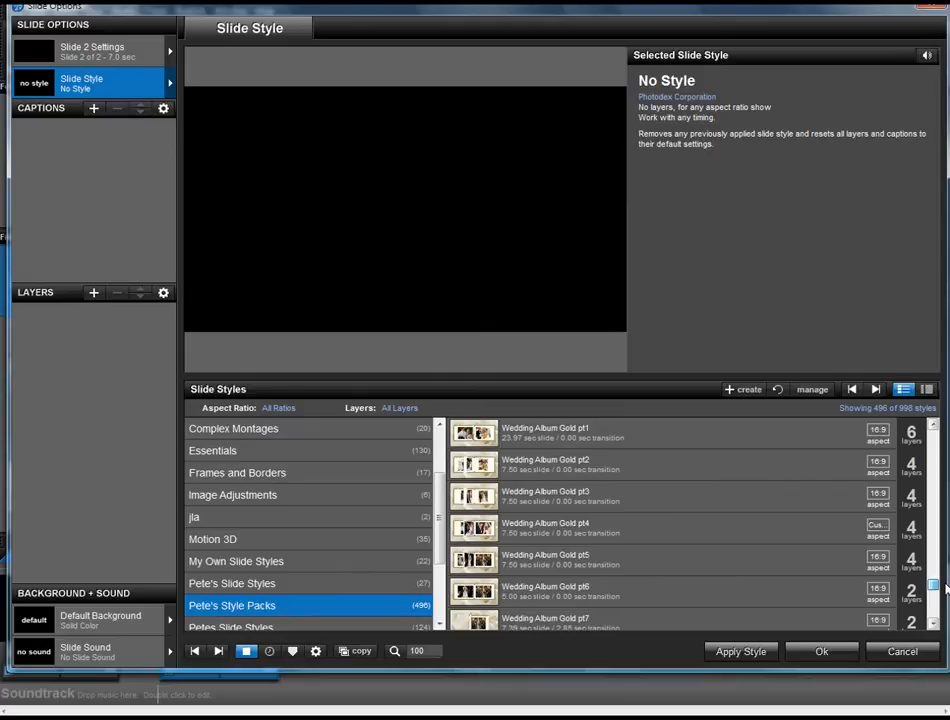
{"action": "left_click", "coordinate": [571, 433]}
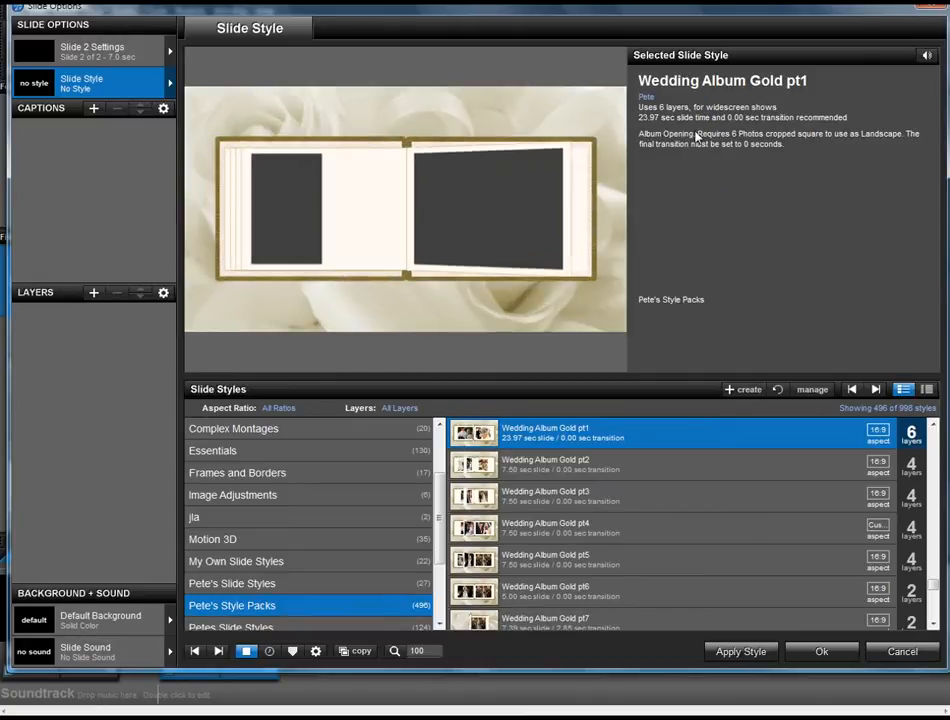
Review the previews and photo requirements of the Wedding Album Gold pt2 to pt7 slide styles
{"action": "left_click", "coordinate": [578, 477]}
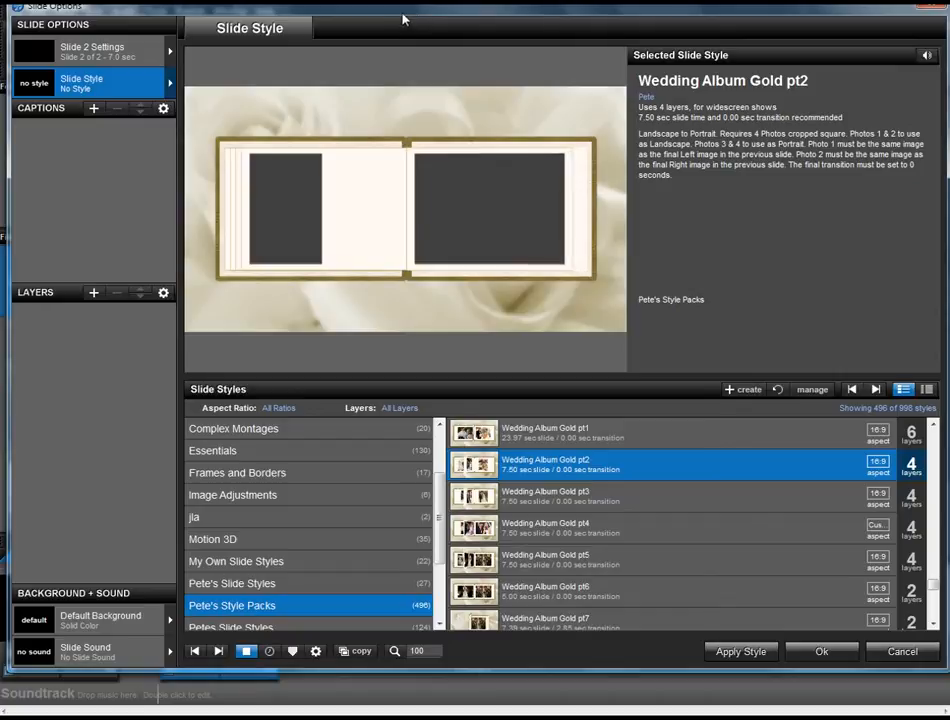
{"action": "left_click_drag", "start_coordinate": [395, 12], "coordinate": [705, 52]}
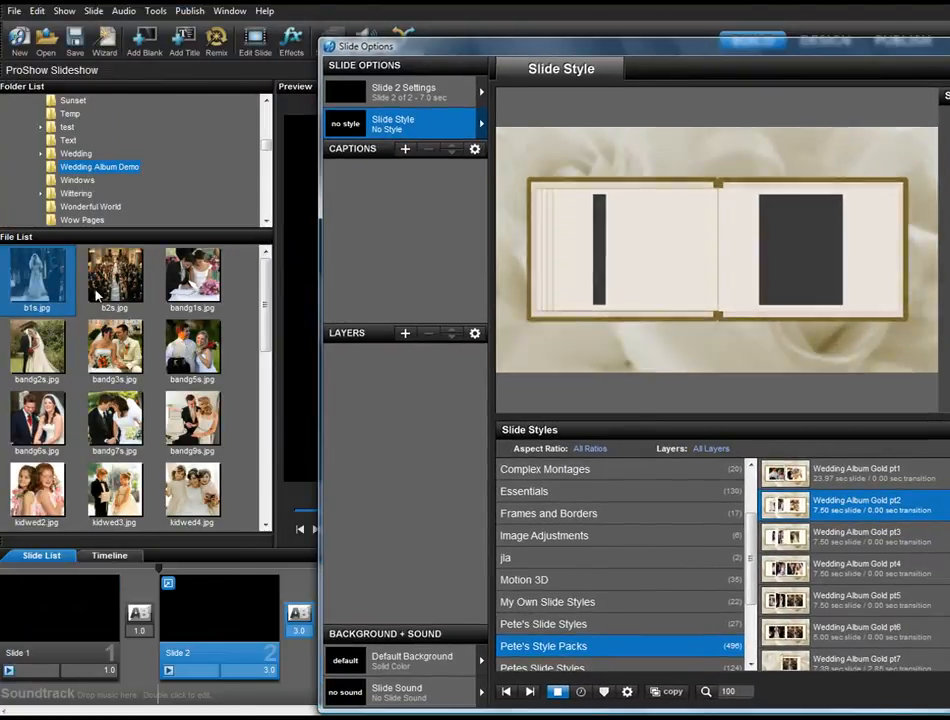
{"action": "left_click_drag", "start_coordinate": [551, 52], "coordinate": [245, 20]}
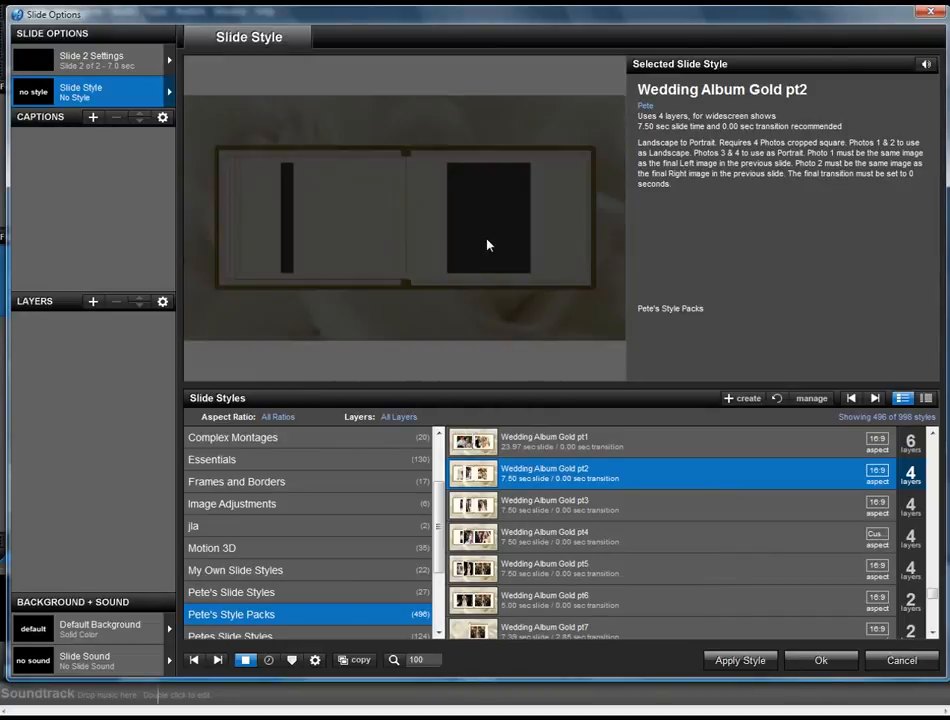
{"action": "left_click", "coordinate": [548, 510]}
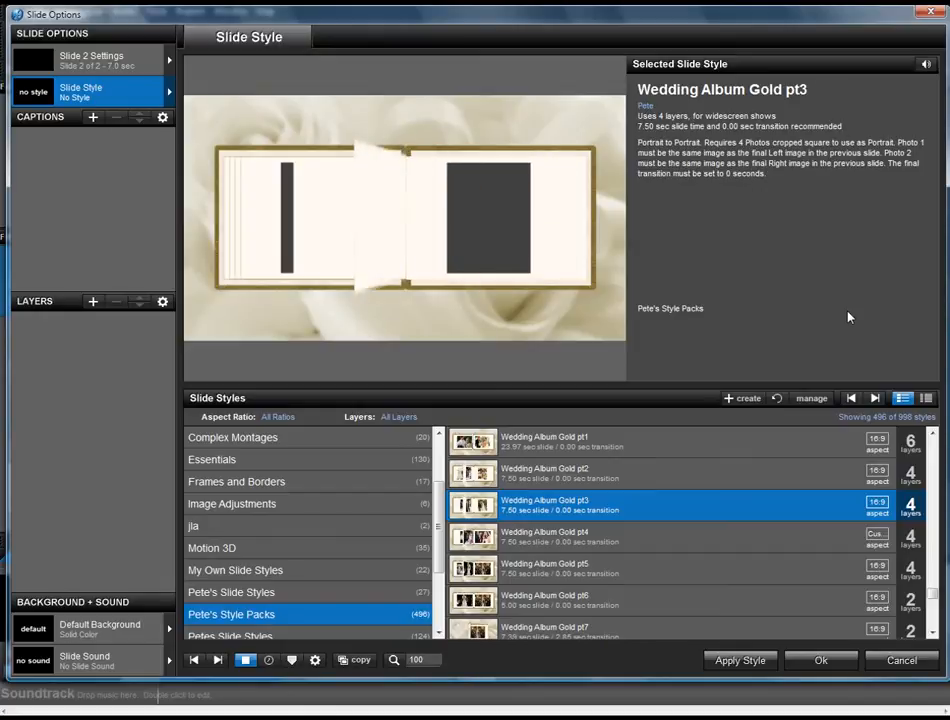
{"action": "left_click", "coordinate": [589, 545]}
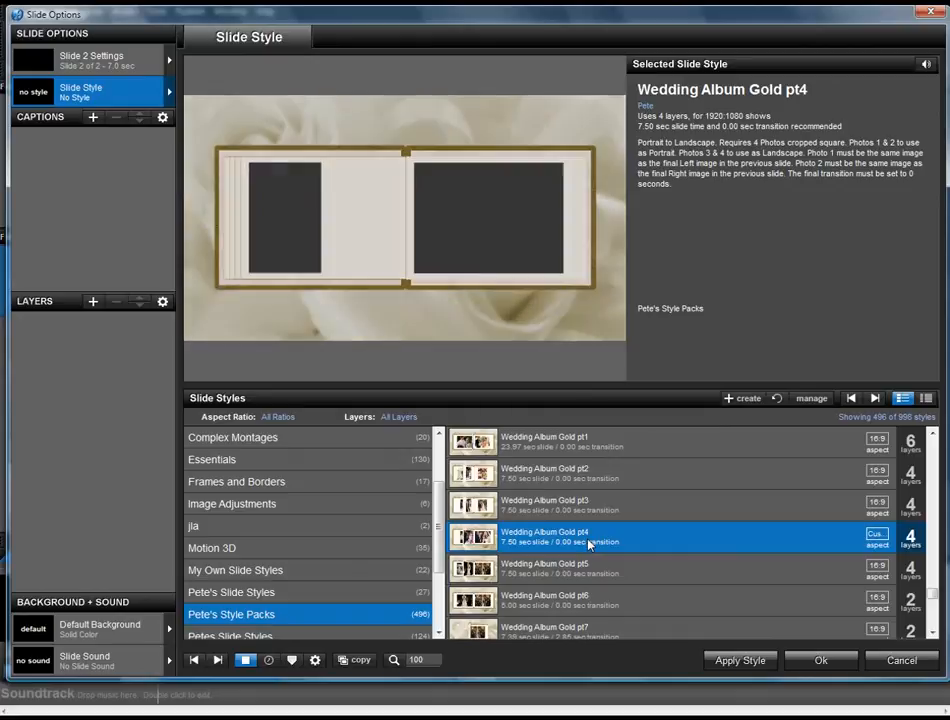
{"action": "left_click", "coordinate": [581, 576]}
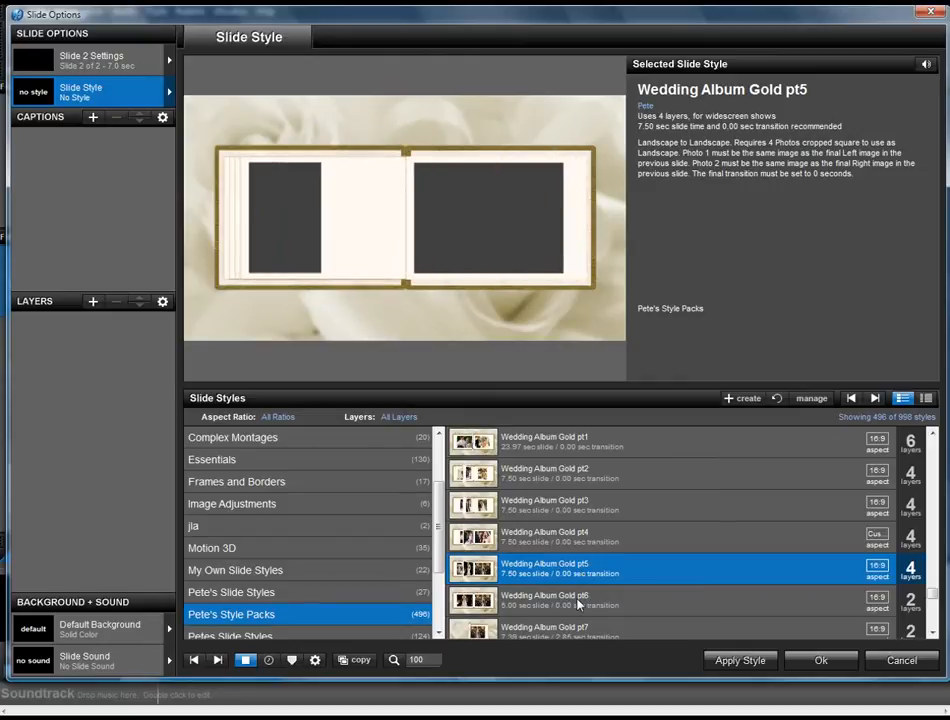
{"action": "left_click", "coordinate": [578, 604]}
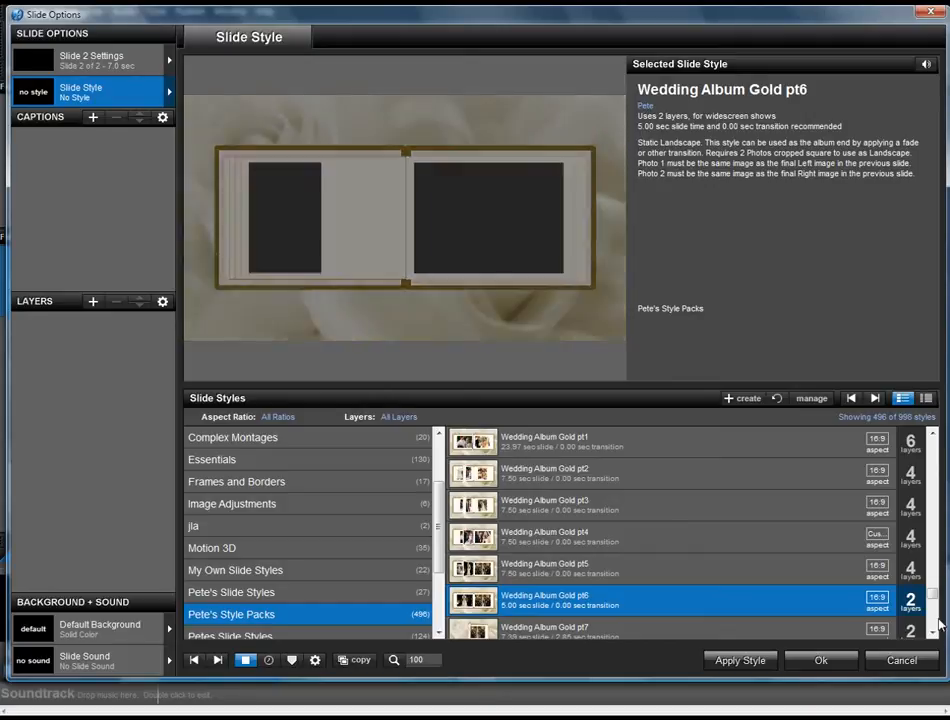
{"action": "scroll", "coordinate": [935, 601], "scroll_direction": "down", "scroll_amount": 3}
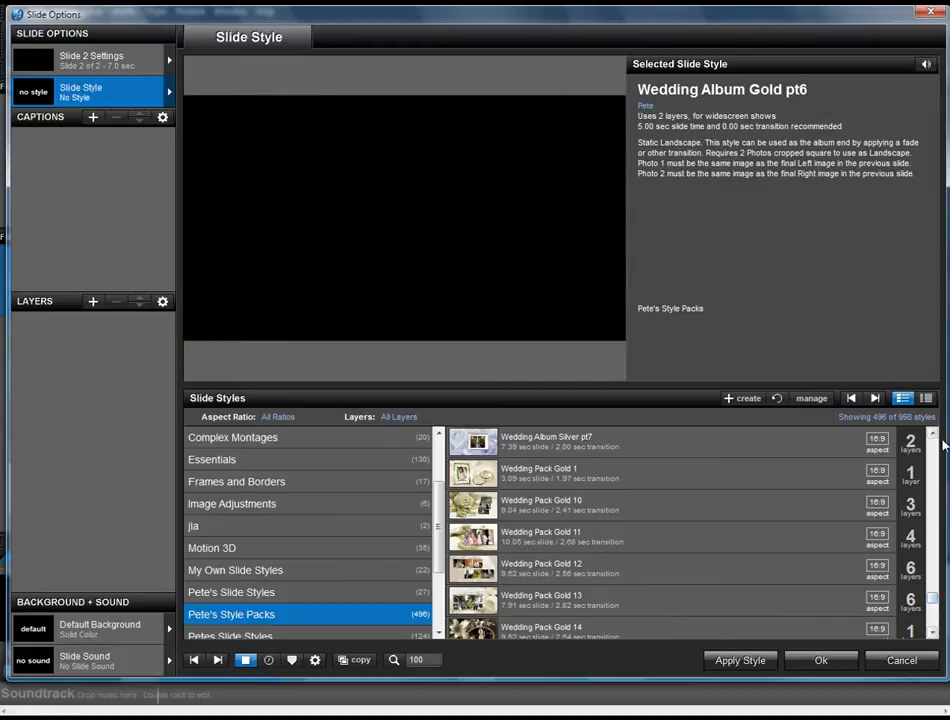
{"action": "scroll", "coordinate": [935, 440], "scroll_direction": "up", "scroll_amount": 5}
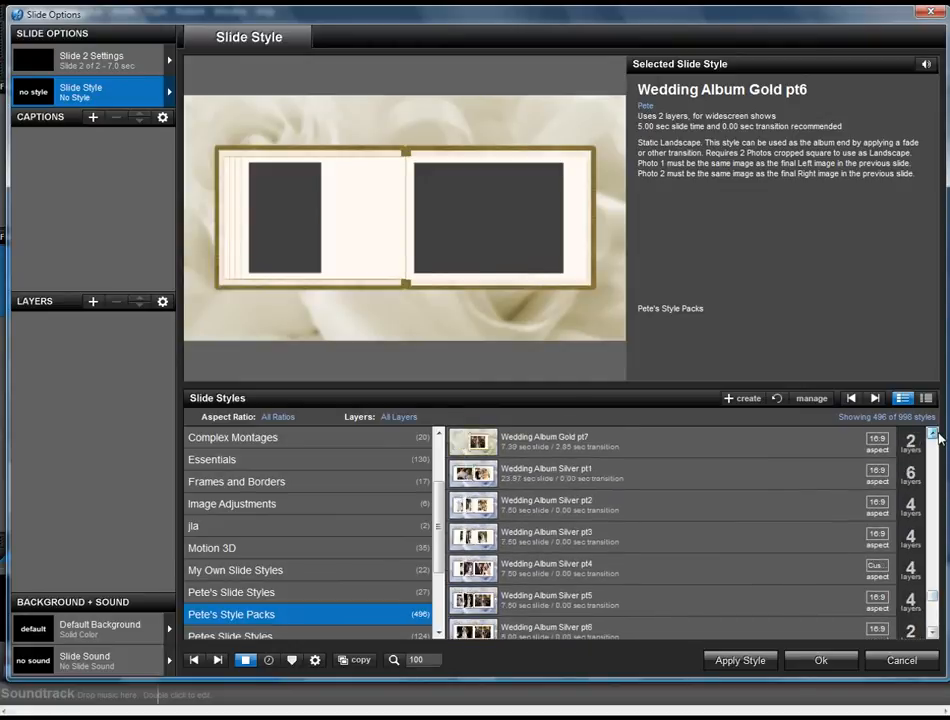
{"action": "left_click", "coordinate": [580, 567]}
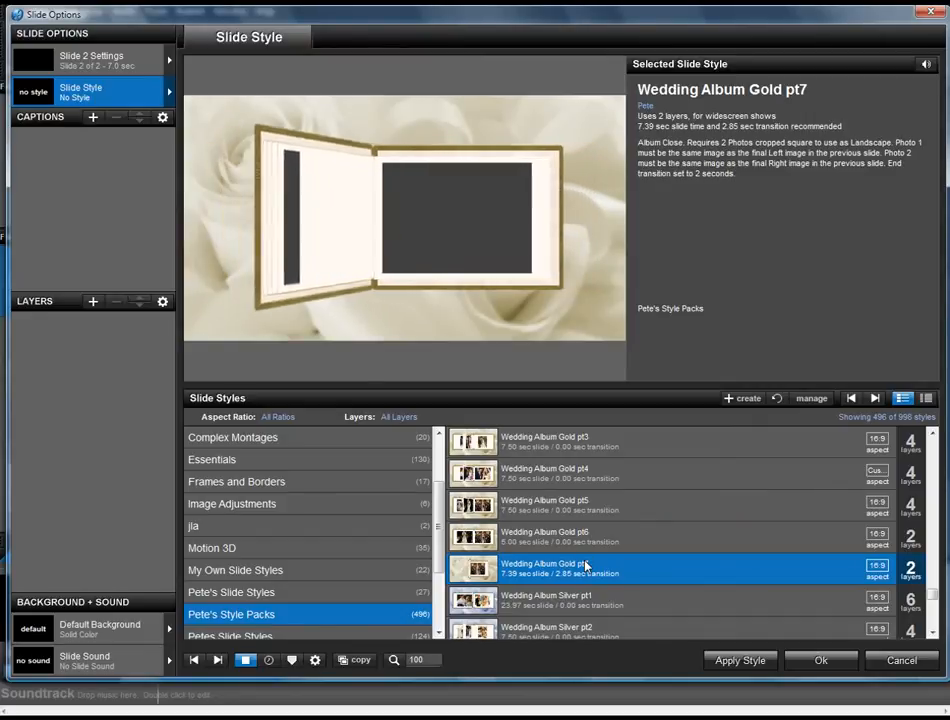
{"action": "scroll", "coordinate": [932, 436], "scroll_direction": "up", "scroll_amount": 4}
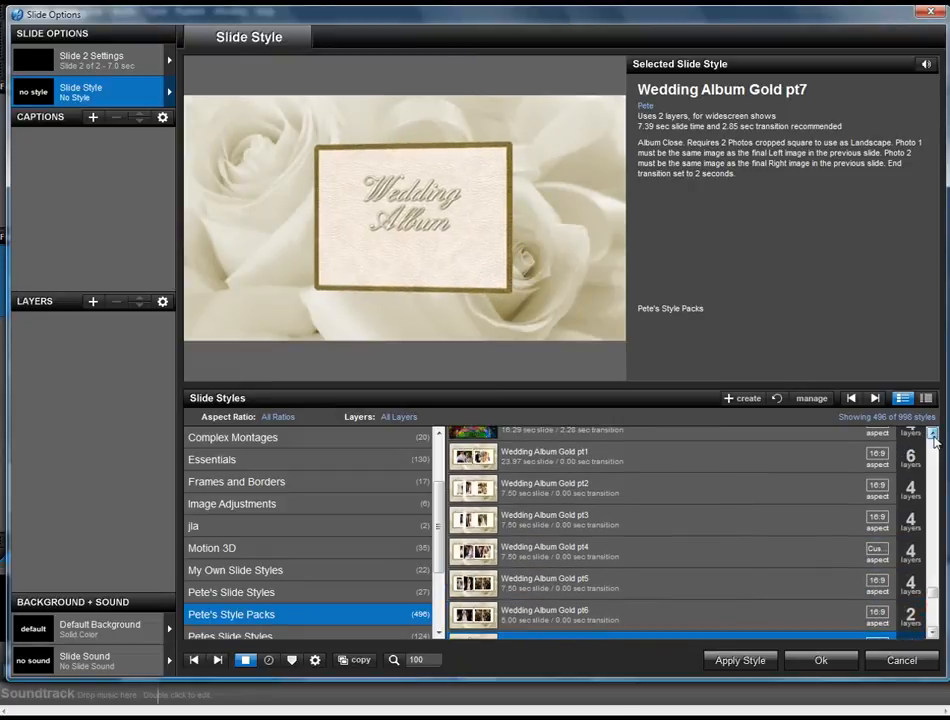
Apply the Wedding Album Gold pt1 style to slide 2, accepting the aspect ratio difference
{"action": "left_click", "coordinate": [505, 505]}
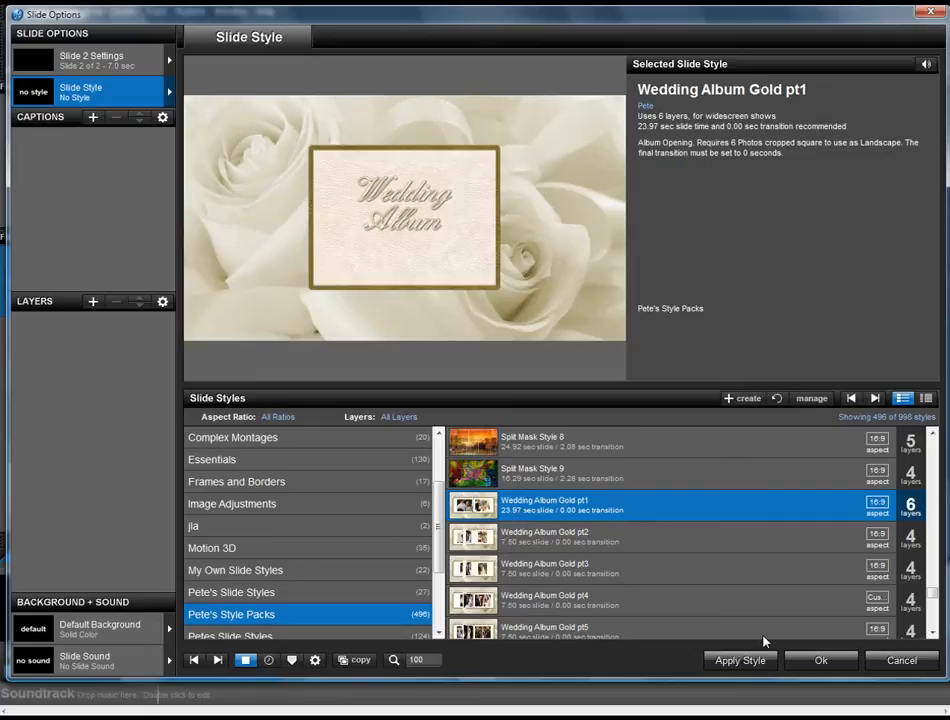
{"action": "left_click", "coordinate": [745, 662]}
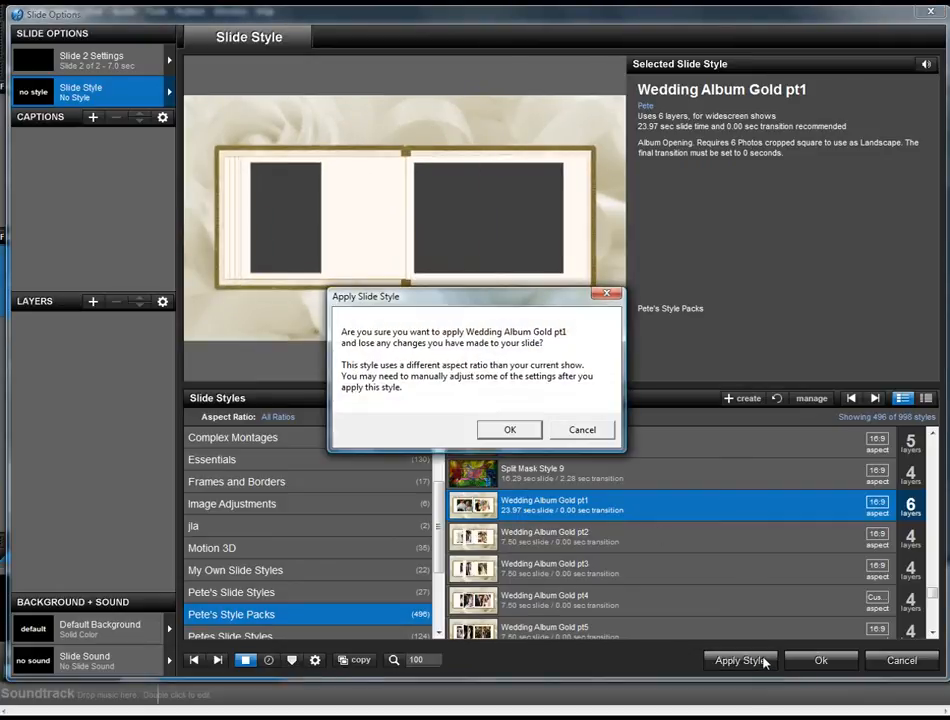
{"action": "left_click", "coordinate": [496, 428]}
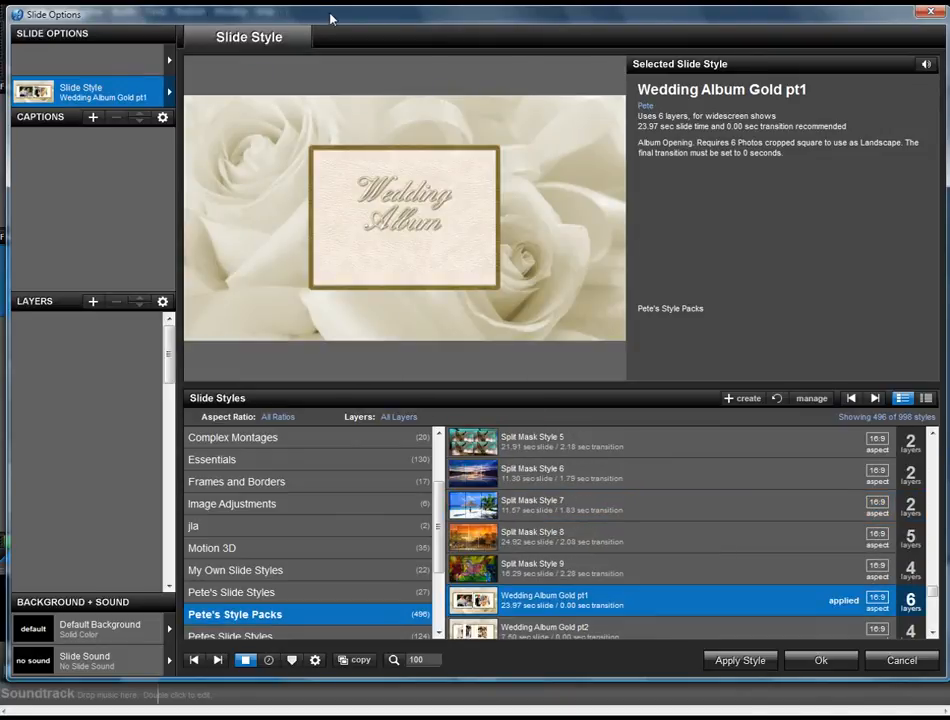
Assign b1s.jpg to the Photo 1 layer, b2s.jpg to Photo 2 and bandg1s.jpg to Photo 3
{"action": "left_click_drag", "start_coordinate": [281, 18], "coordinate": [392, 19]}
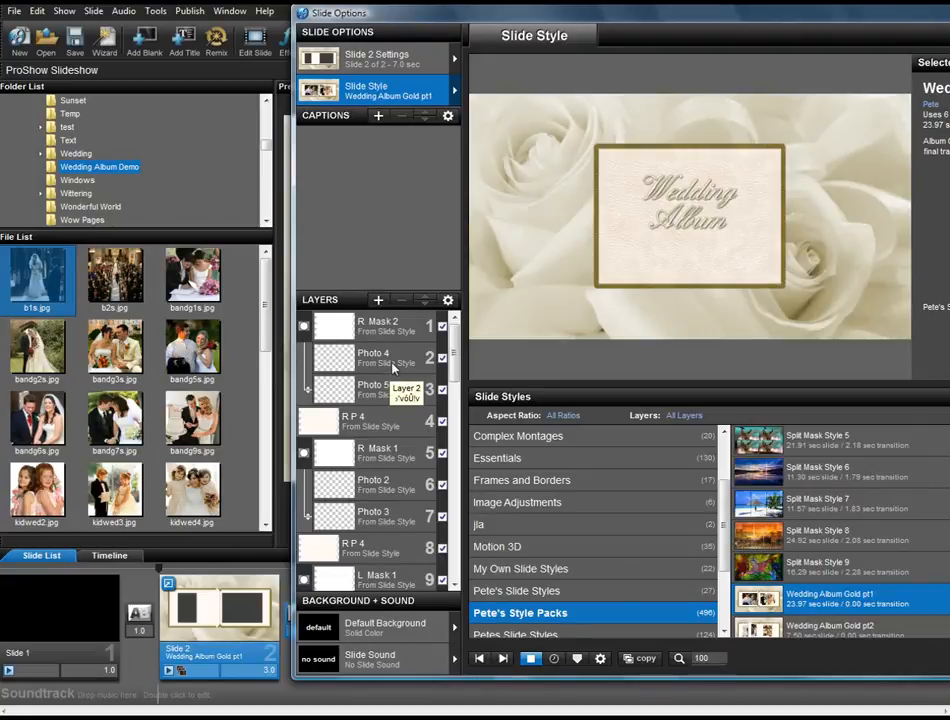
{"action": "left_click_drag", "start_coordinate": [455, 371], "coordinate": [452, 339]}
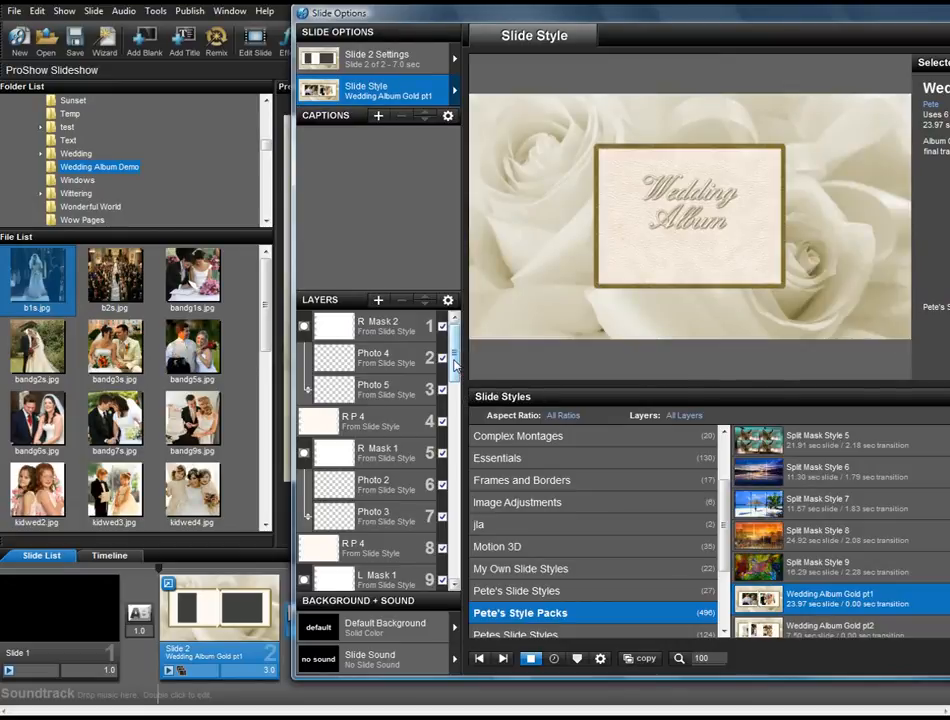
{"action": "mouse_move", "coordinate": [456, 387]}
{"action": "left_mouse_down"}
{"action": "mouse_move", "coordinate": [459, 548]}
{"action": "mouse_move", "coordinate": [463, 370]}
{"action": "left_mouse_up"}
{"action": "left_click_drag", "start_coordinate": [459, 350], "coordinate": [459, 380]}
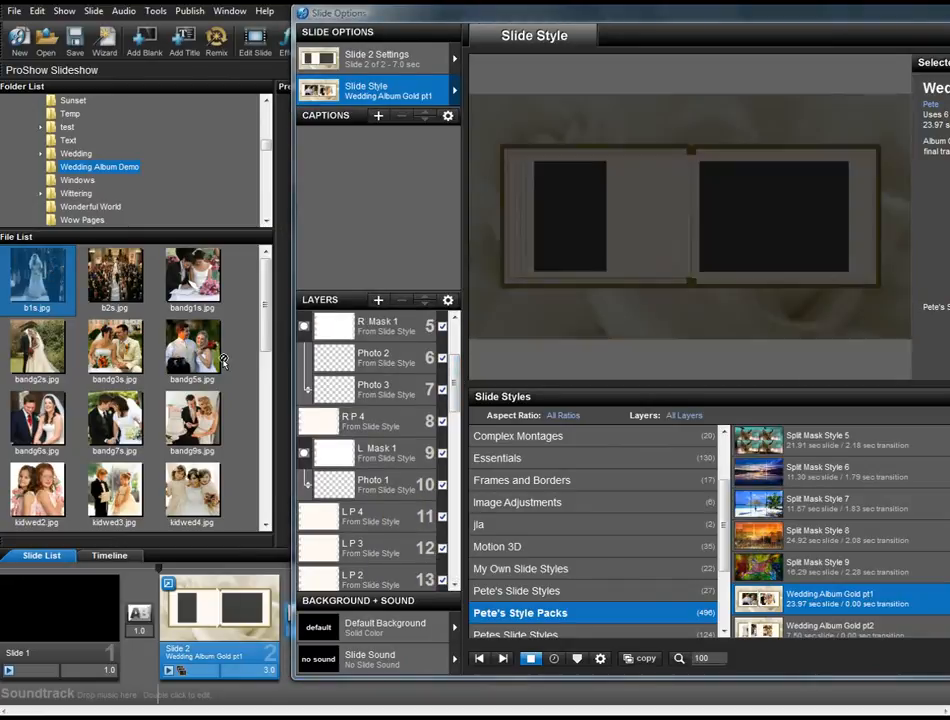
{"action": "left_click", "coordinate": [358, 485]}
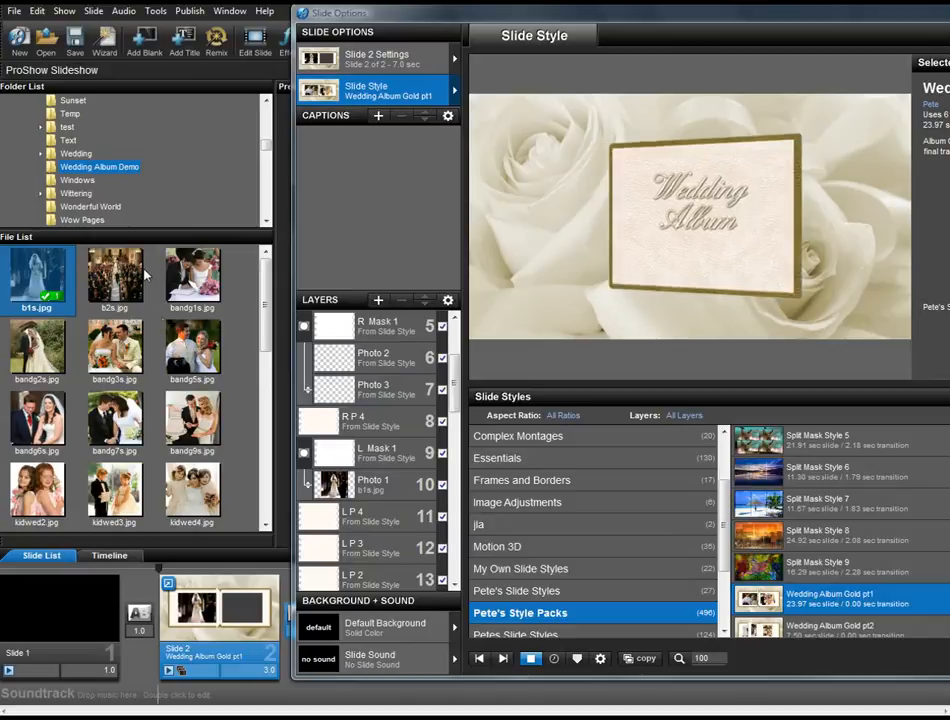
{"action": "left_click_drag", "start_coordinate": [103, 270], "coordinate": [394, 364]}
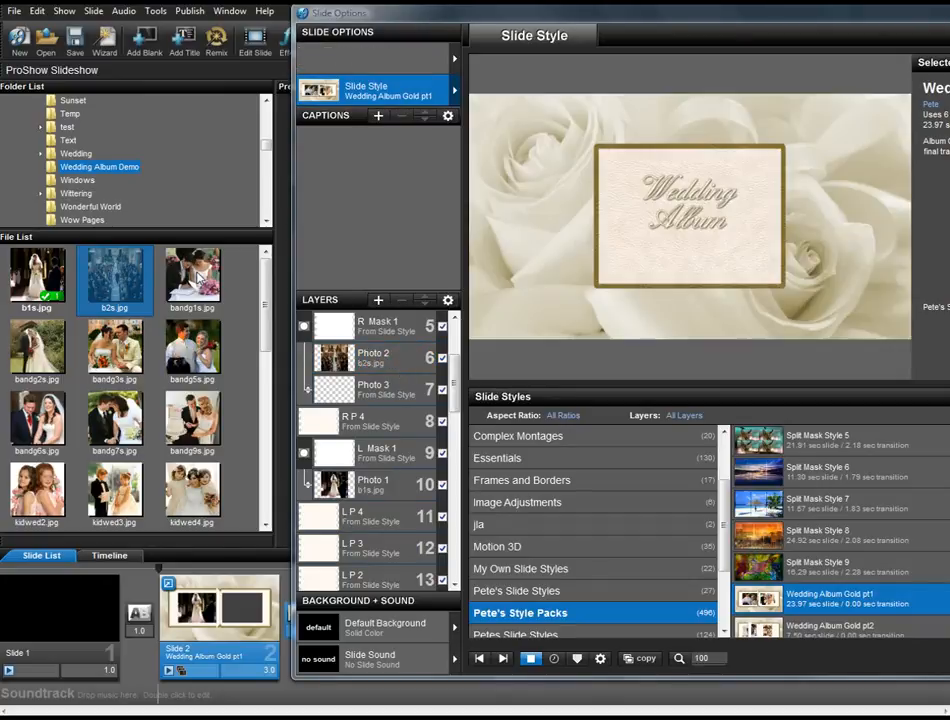
{"action": "left_click_drag", "start_coordinate": [199, 277], "coordinate": [382, 394]}
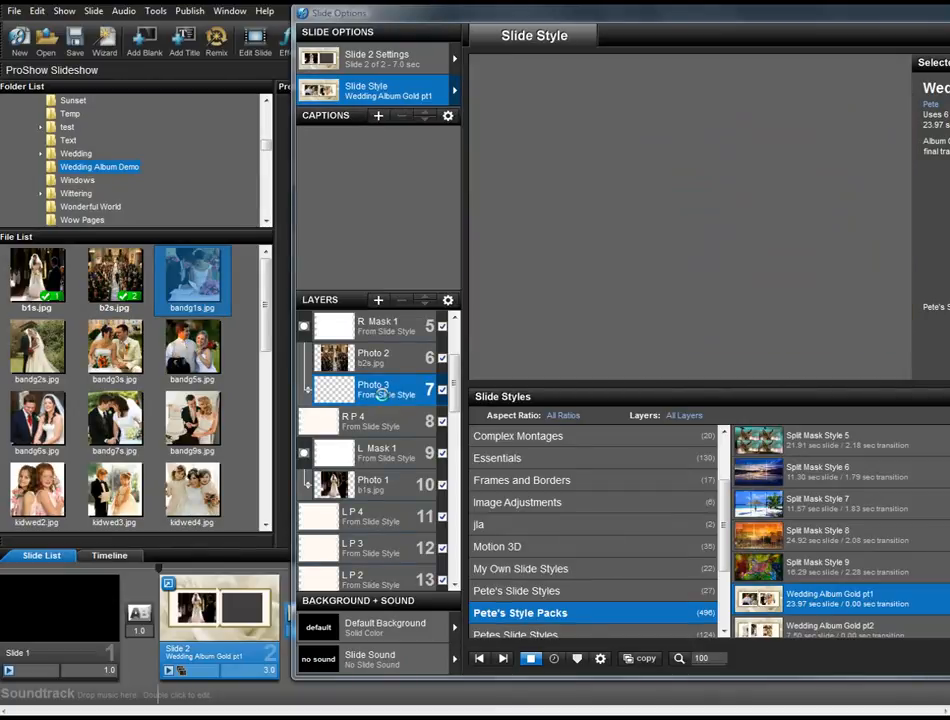
Assign bandg2s.jpg to the Photo 4 layer, bandg3s.jpg to Photo 5 and bandg5s.jpg to Photo 6
{"action": "left_click_drag", "start_coordinate": [456, 390], "coordinate": [458, 360]}
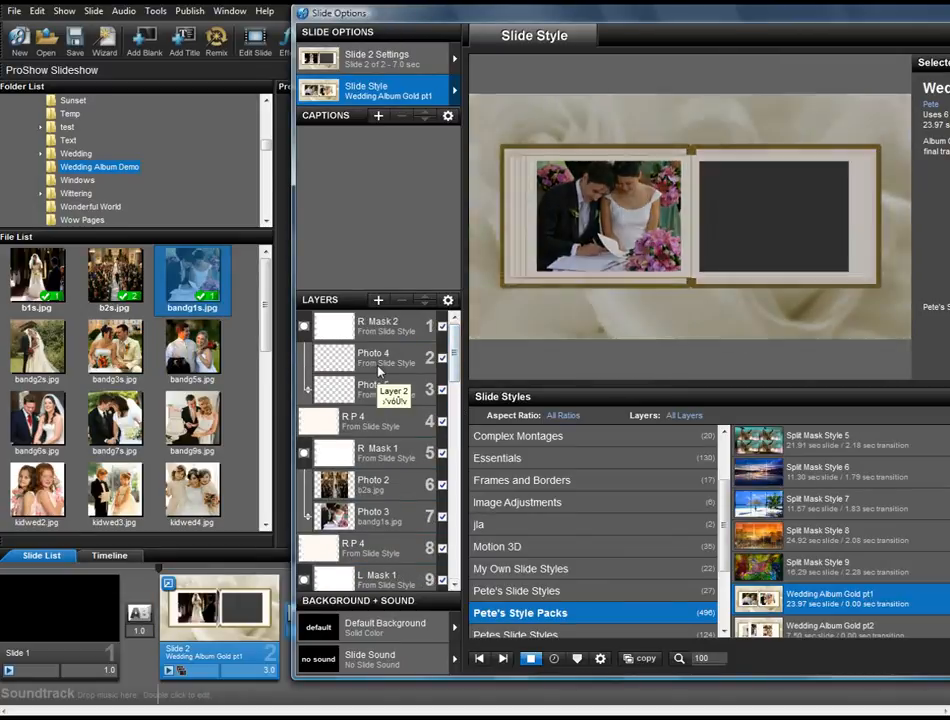
{"action": "left_click", "coordinate": [373, 353]}
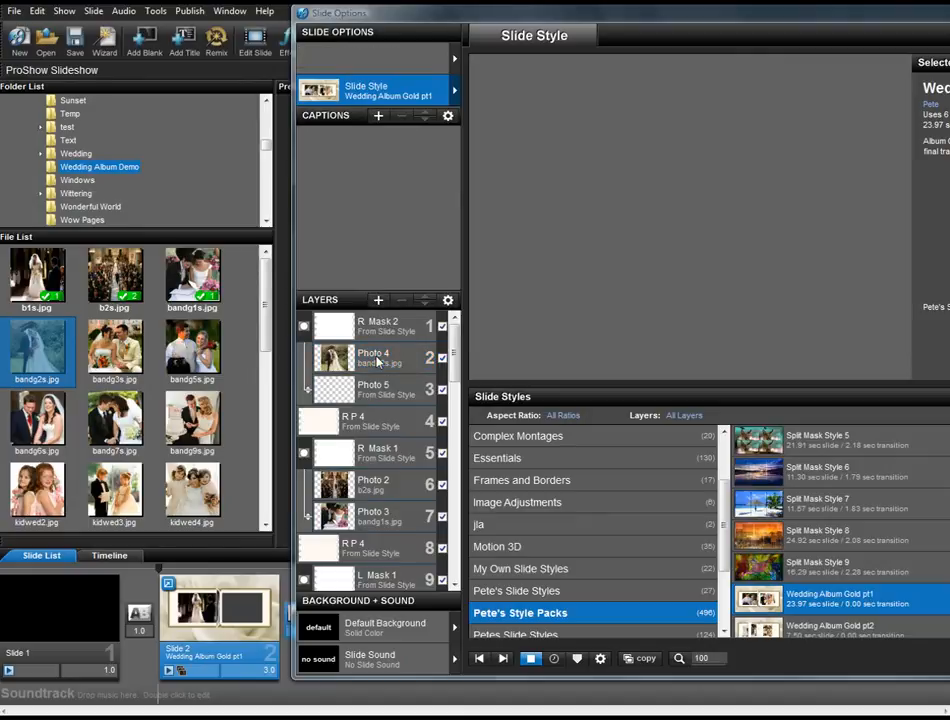
{"action": "left_click", "coordinate": [119, 352]}
{"action": "left_click_drag", "start_coordinate": [174, 360], "coordinate": [410, 390]}
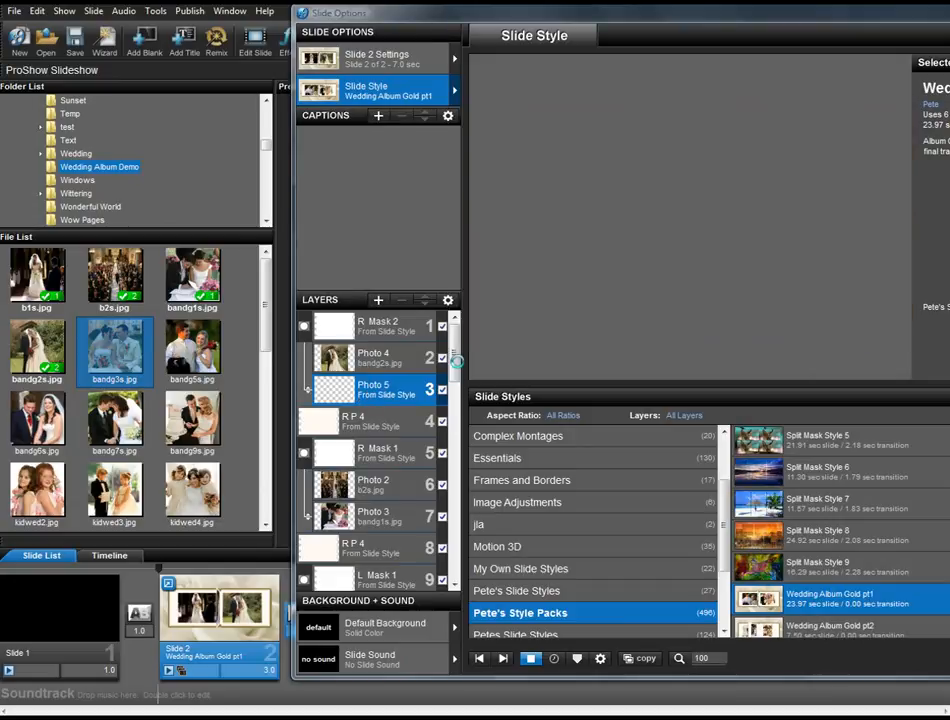
{"action": "left_click_drag", "start_coordinate": [455, 360], "coordinate": [386, 505]}
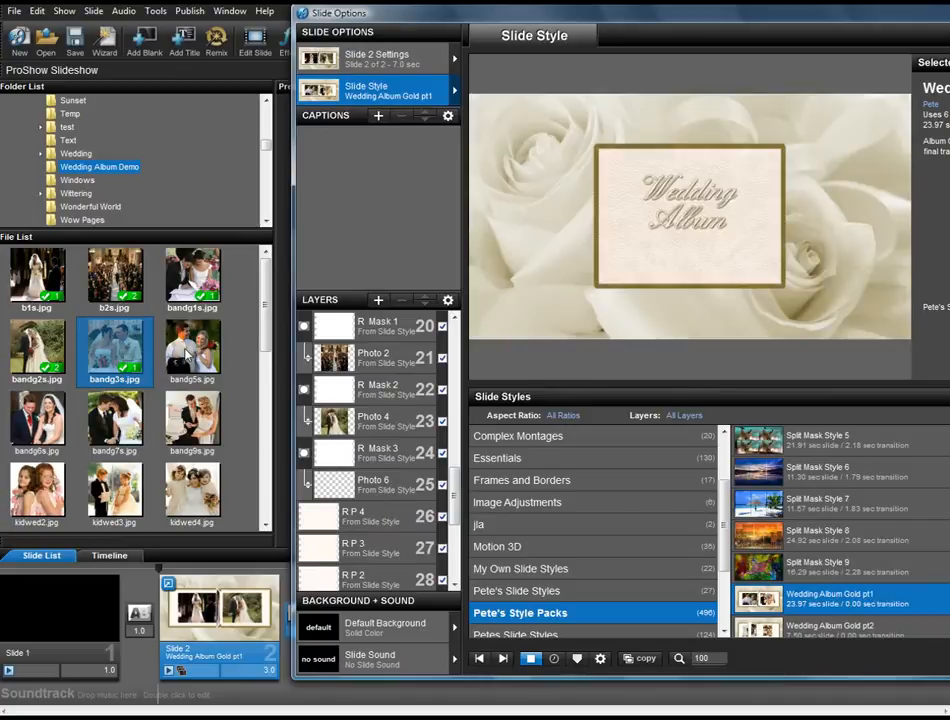
{"action": "left_click", "coordinate": [185, 350]}
{"action": "left_click_drag", "start_coordinate": [300, 429], "coordinate": [386, 494]}
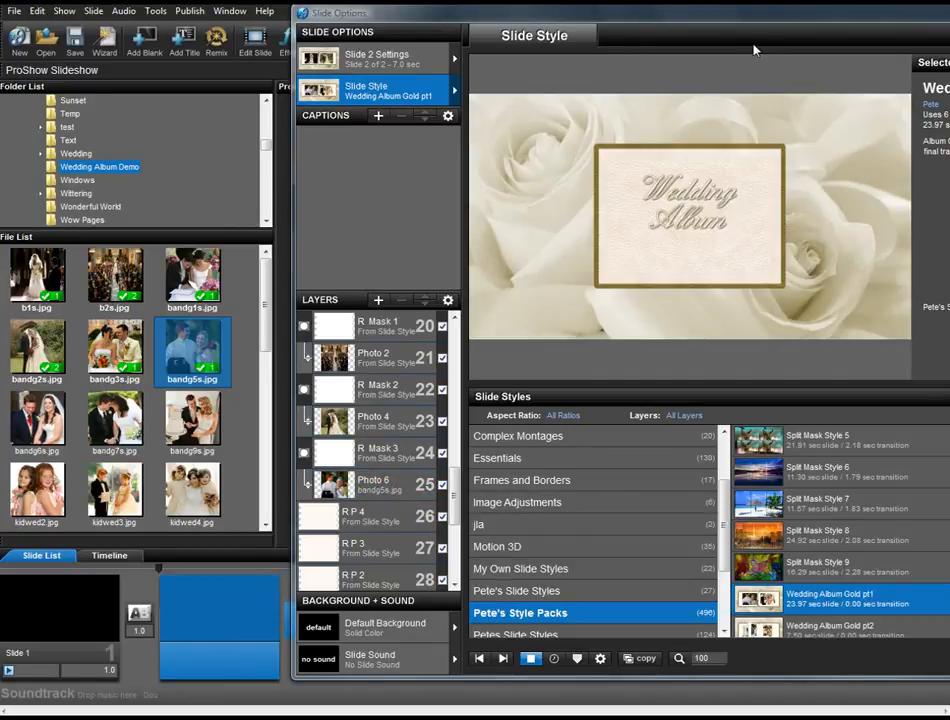
Set slide 2's time to 24 seconds and its final transition to 0 seconds, and play the preview
{"action": "left_click_drag", "start_coordinate": [579, 14], "coordinate": [424, 13]}
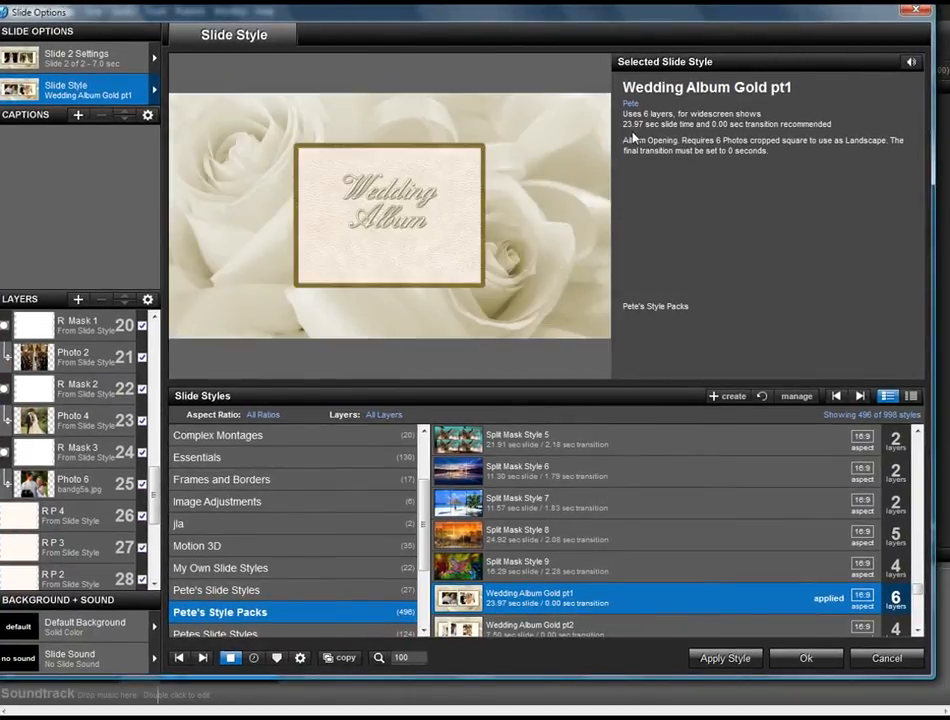
{"action": "left_click", "coordinate": [809, 665]}
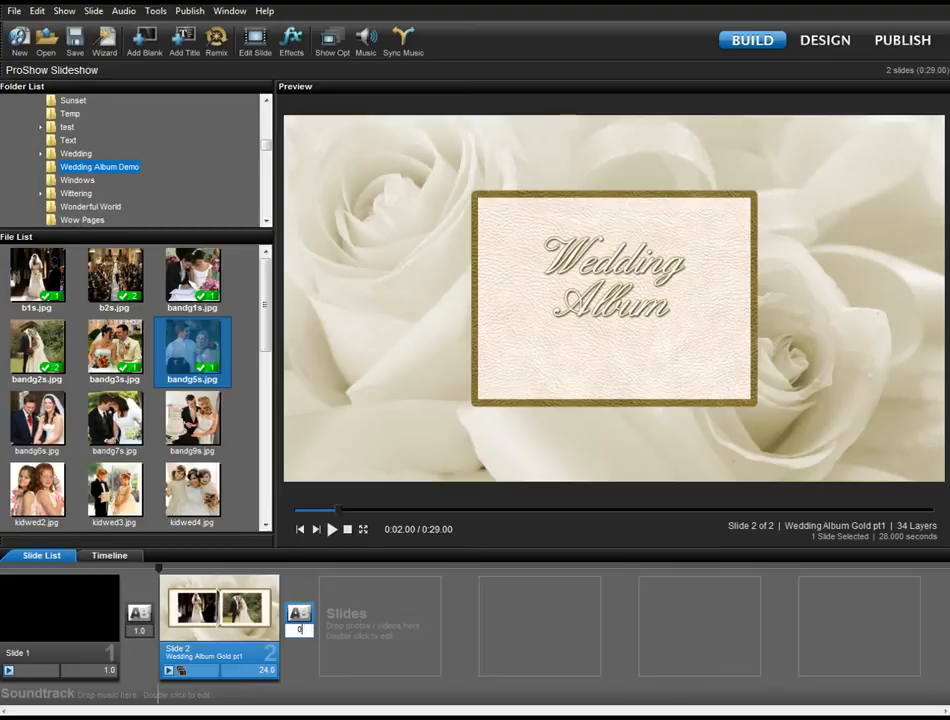
{"action": "key", "text": "Return"}
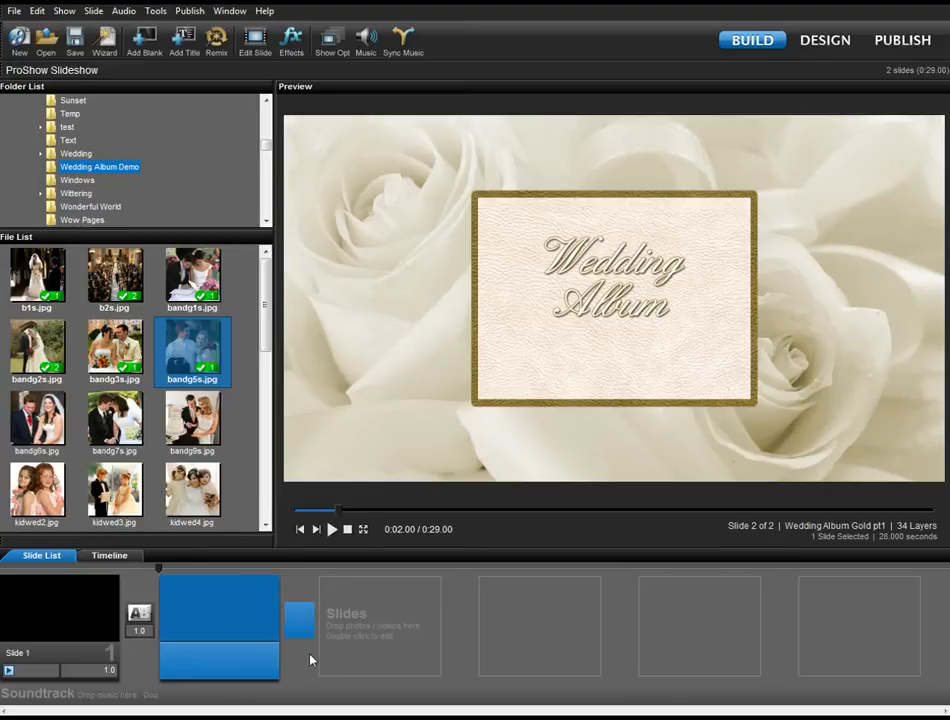
{"action": "left_click", "coordinate": [331, 529]}
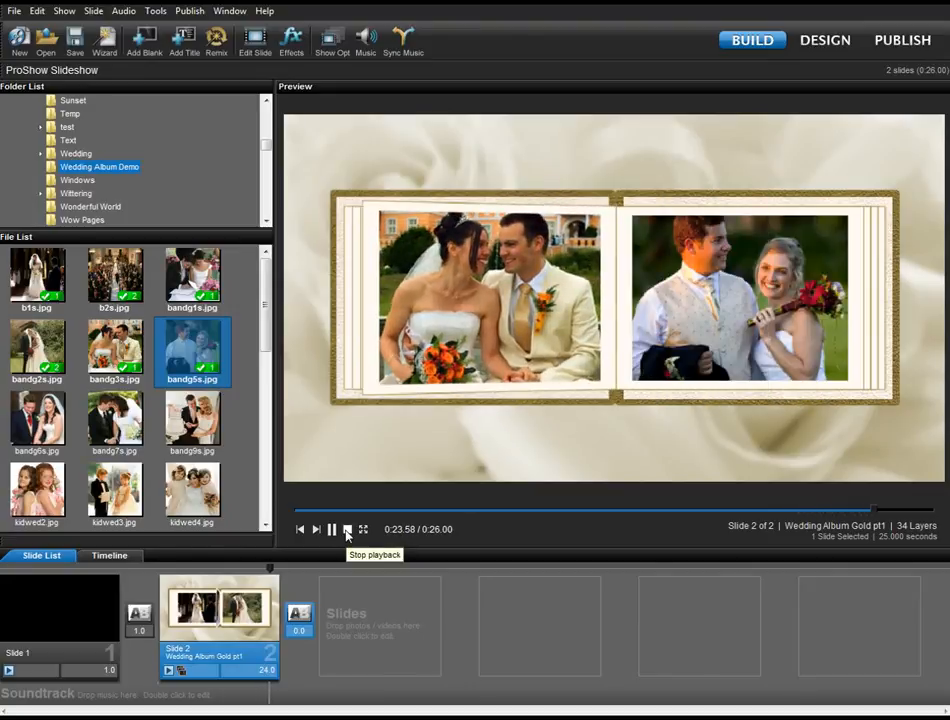
Stop the preview playback and add a blank slide after slide 2
{"action": "left_click", "coordinate": [347, 531]}
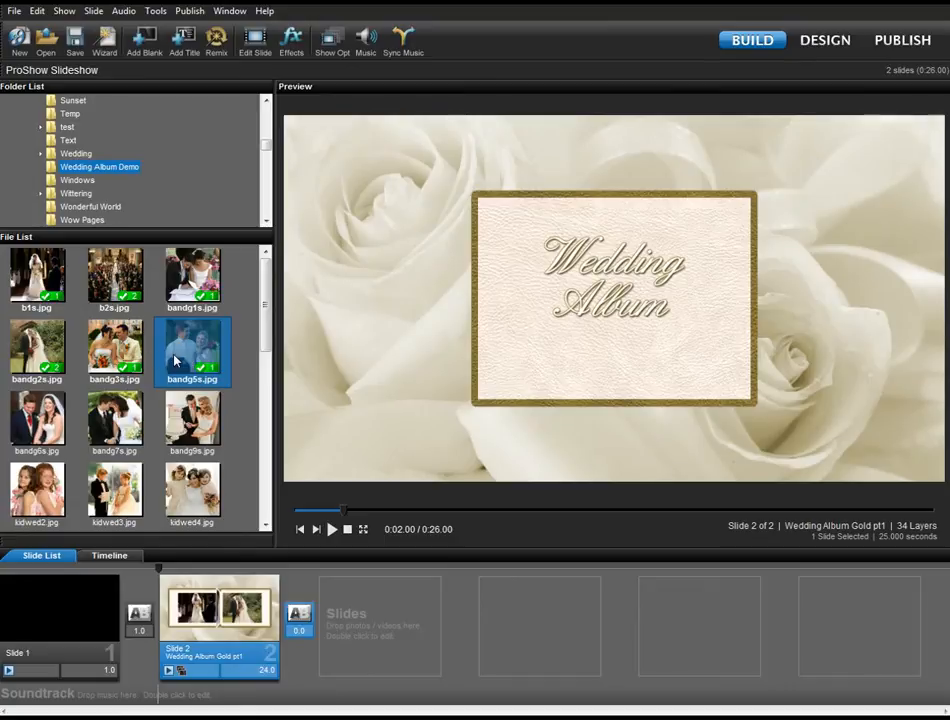
{"action": "left_click", "coordinate": [362, 649]}
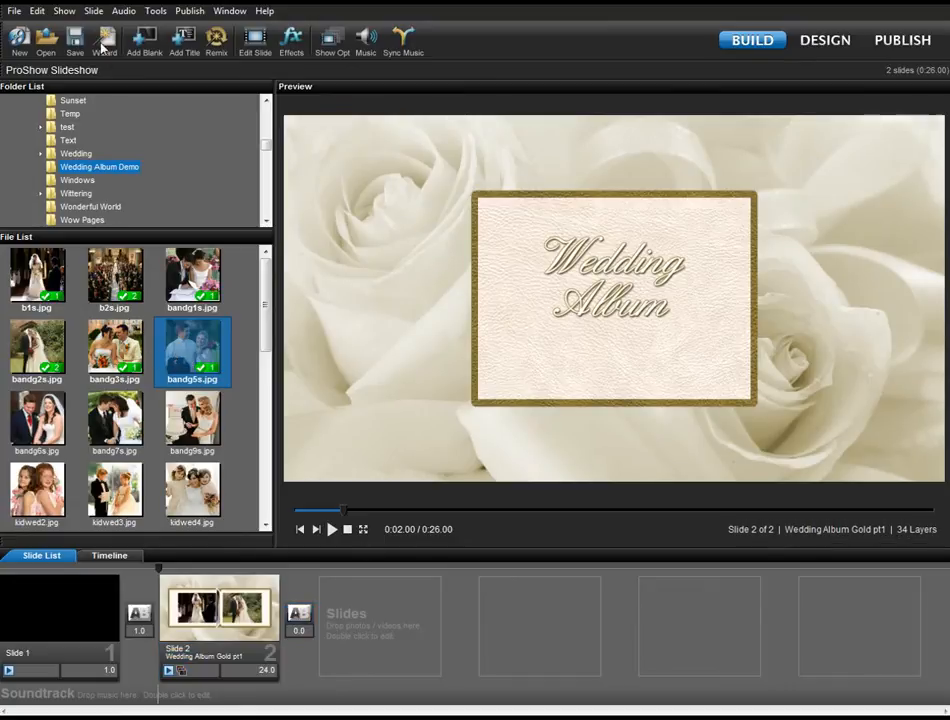
{"action": "left_click", "coordinate": [145, 46]}
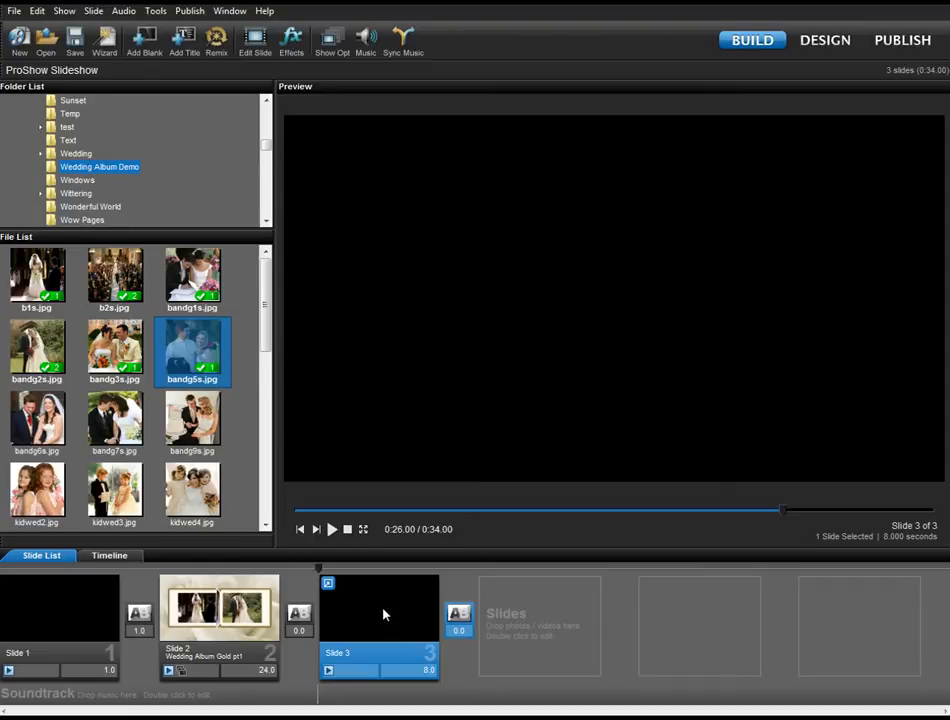
Apply the Wedding Album Gold pt2 style from Pete's Style Packs to slide 3, accepting the aspect ratio difference
{"action": "double_click", "coordinate": [383, 614]}
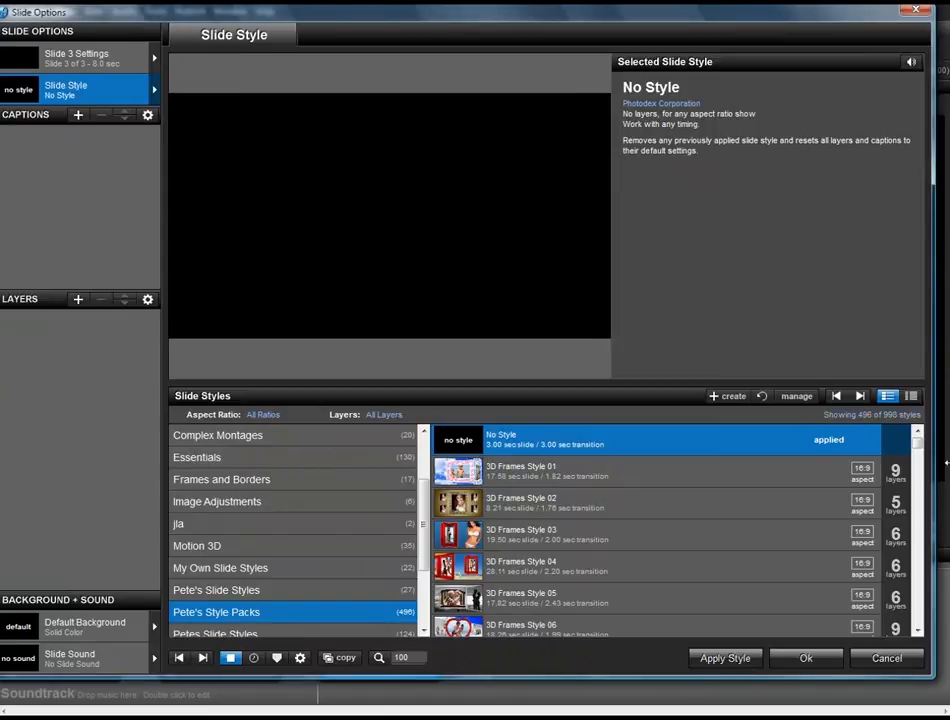
{"action": "left_click_drag", "start_coordinate": [920, 450], "coordinate": [938, 598]}
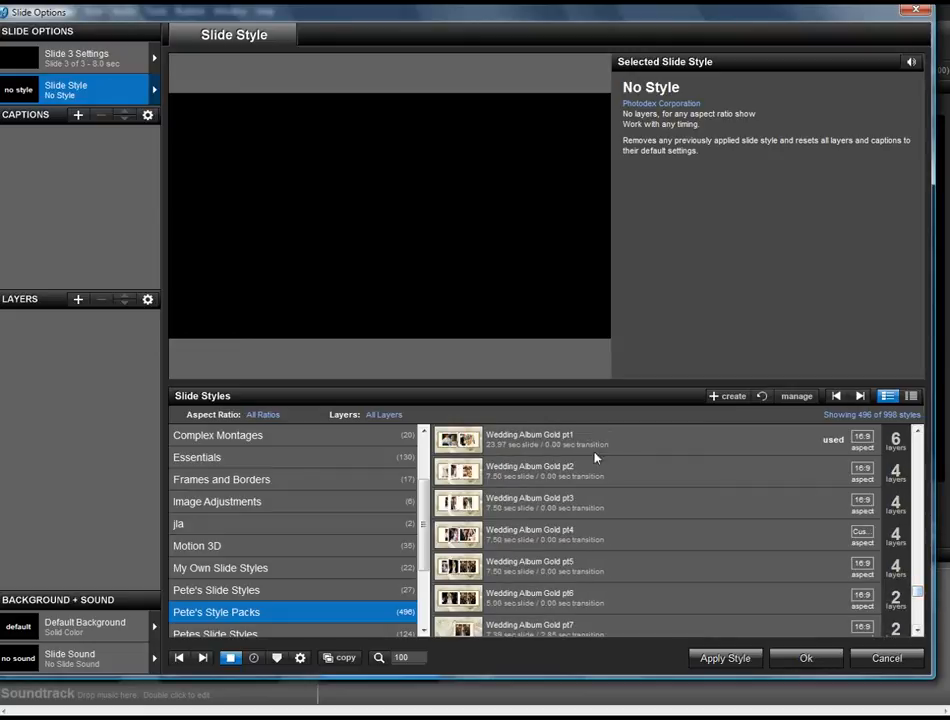
{"action": "left_click", "coordinate": [537, 478]}
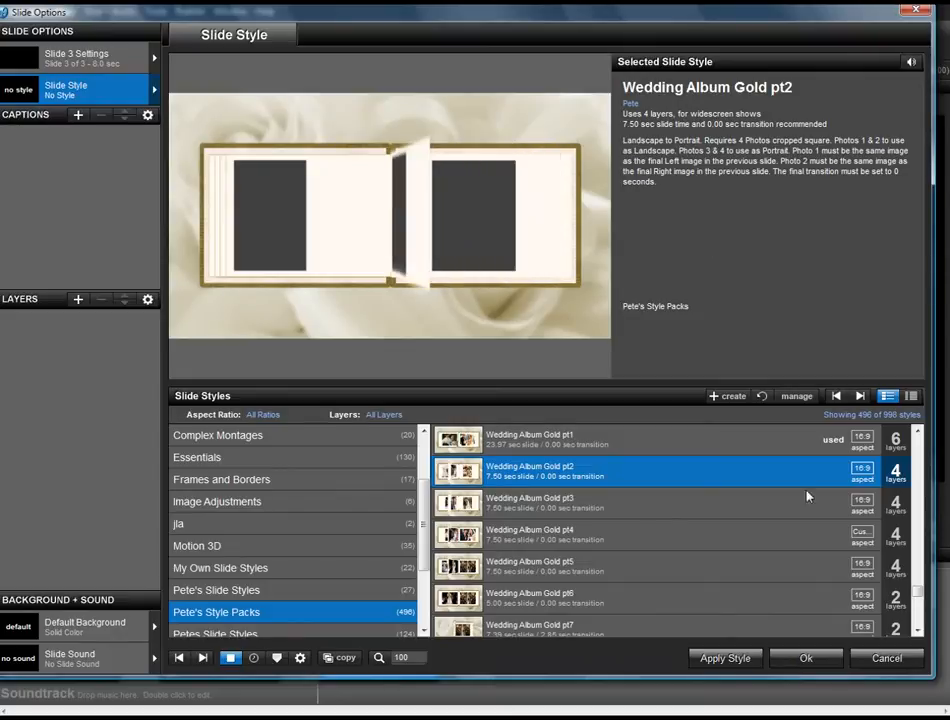
{"action": "left_click", "coordinate": [724, 660]}
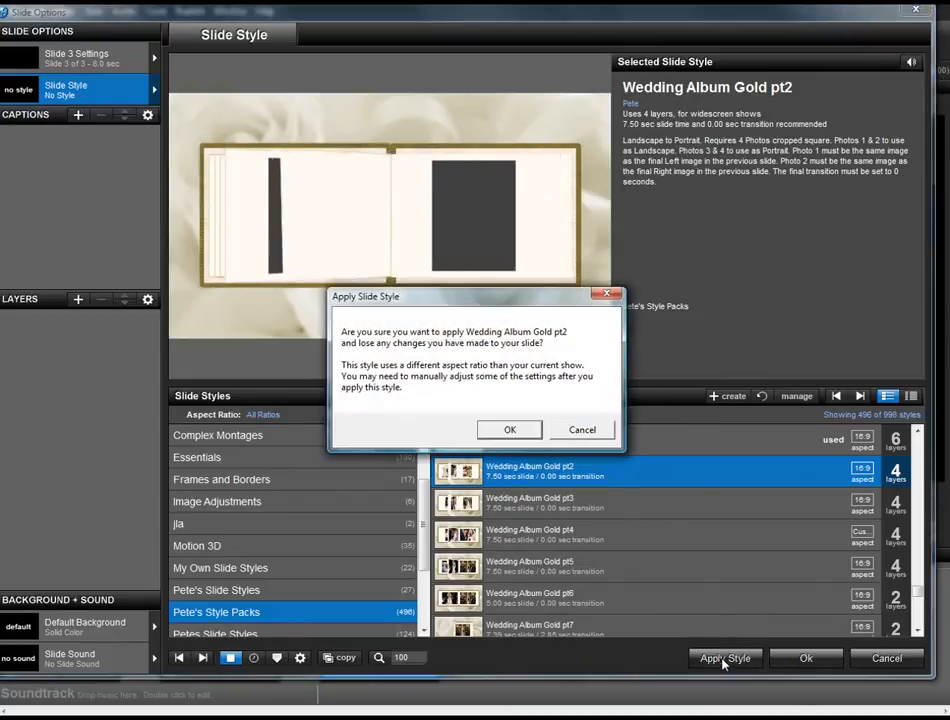
{"action": "left_click", "coordinate": [510, 430]}
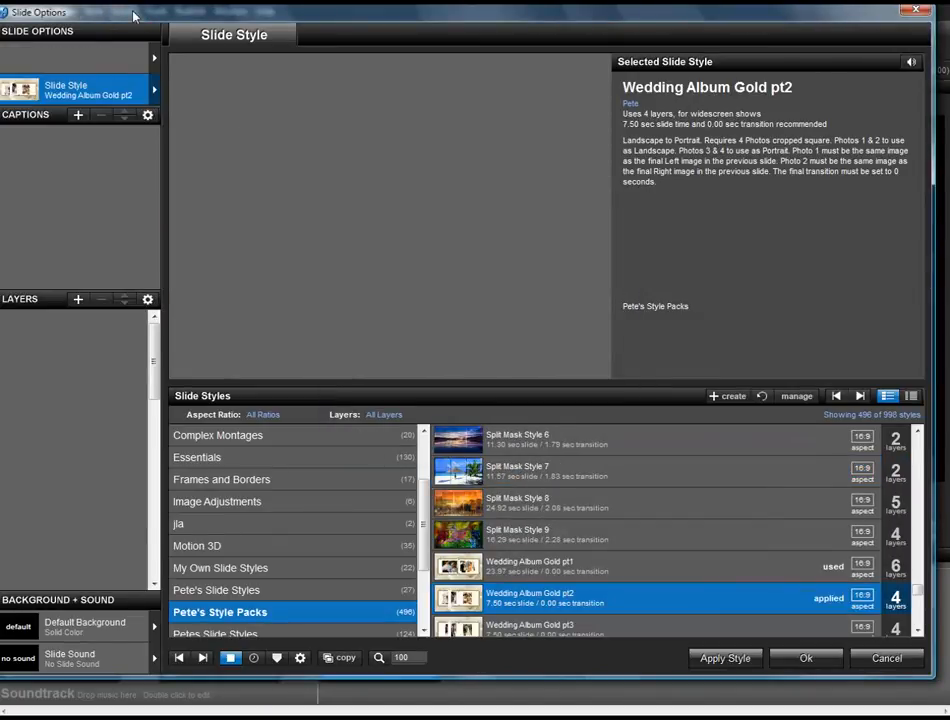
Assign bandg3s.jpg to slide 3's Photo 1 layer and bandg5s.jpg to its Photo 2 layer
{"action": "left_click_drag", "start_coordinate": [163, 15], "coordinate": [443, 23]}
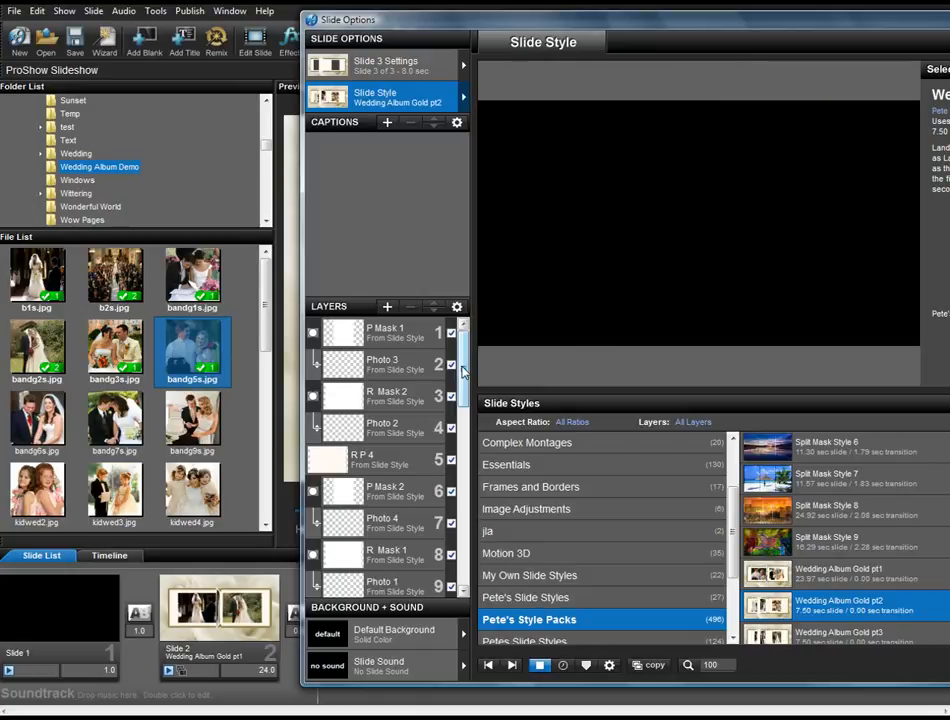
{"action": "left_click_drag", "start_coordinate": [463, 372], "coordinate": [465, 430]}
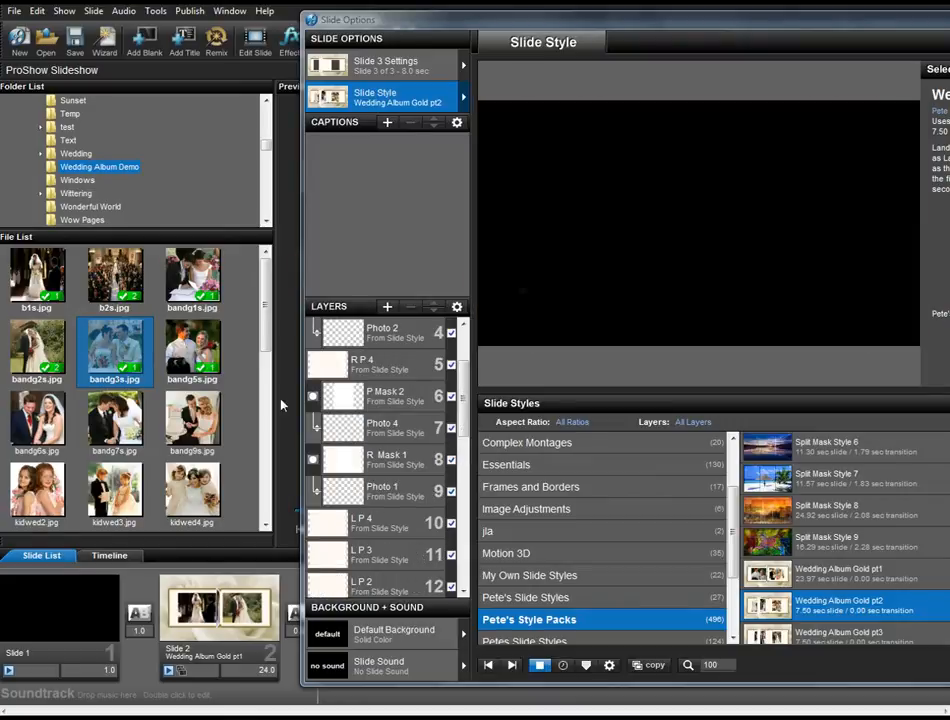
{"action": "left_click_drag", "start_coordinate": [369, 484], "coordinate": [383, 496]}
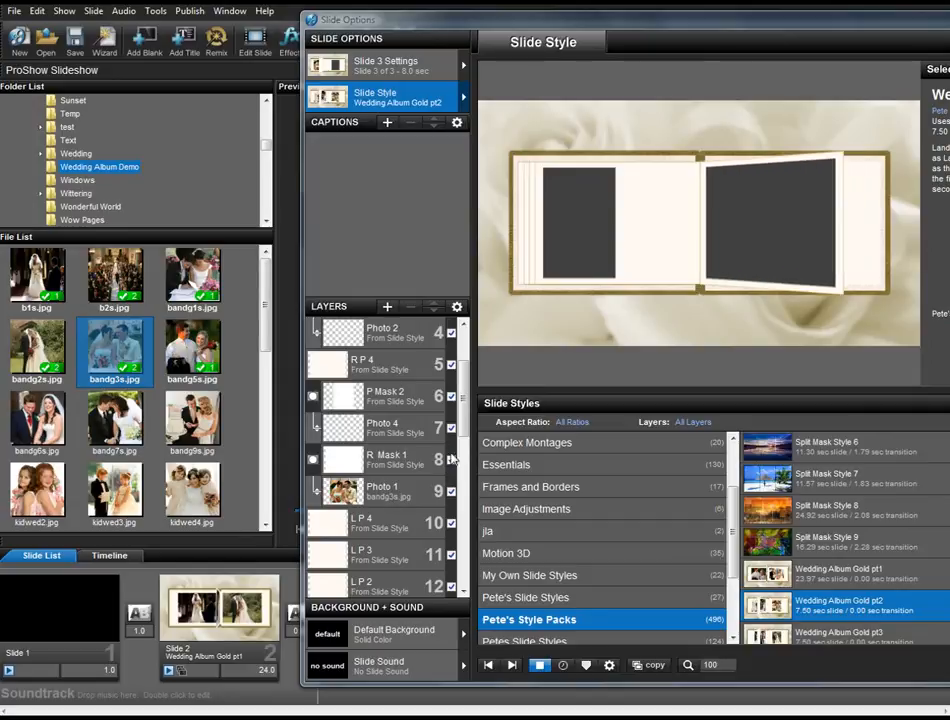
{"action": "left_click_drag", "start_coordinate": [465, 379], "coordinate": [466, 345]}
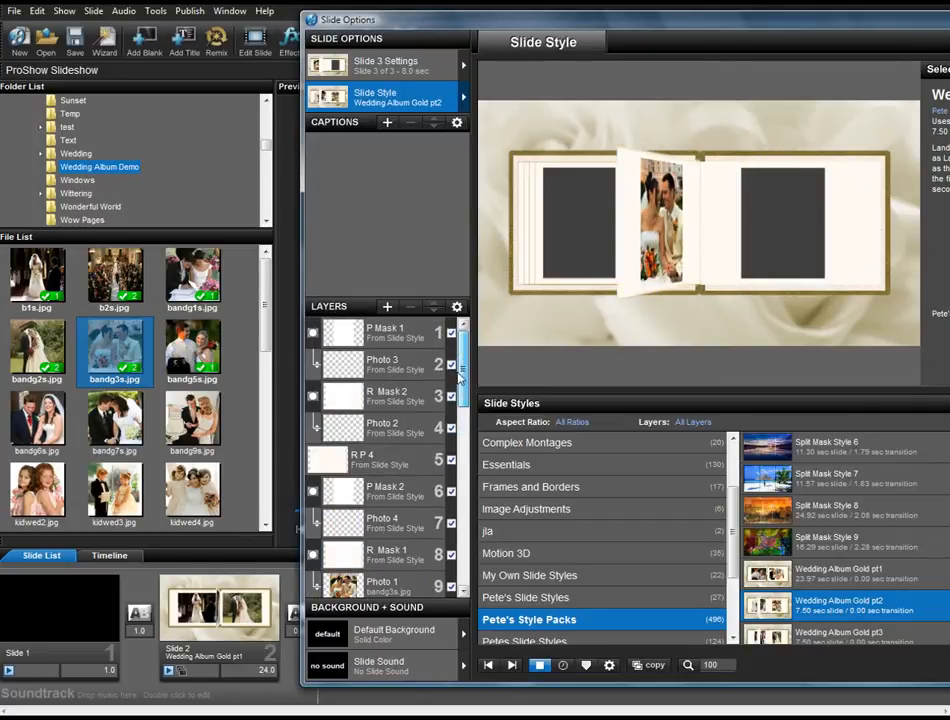
{"action": "left_click", "coordinate": [196, 355]}
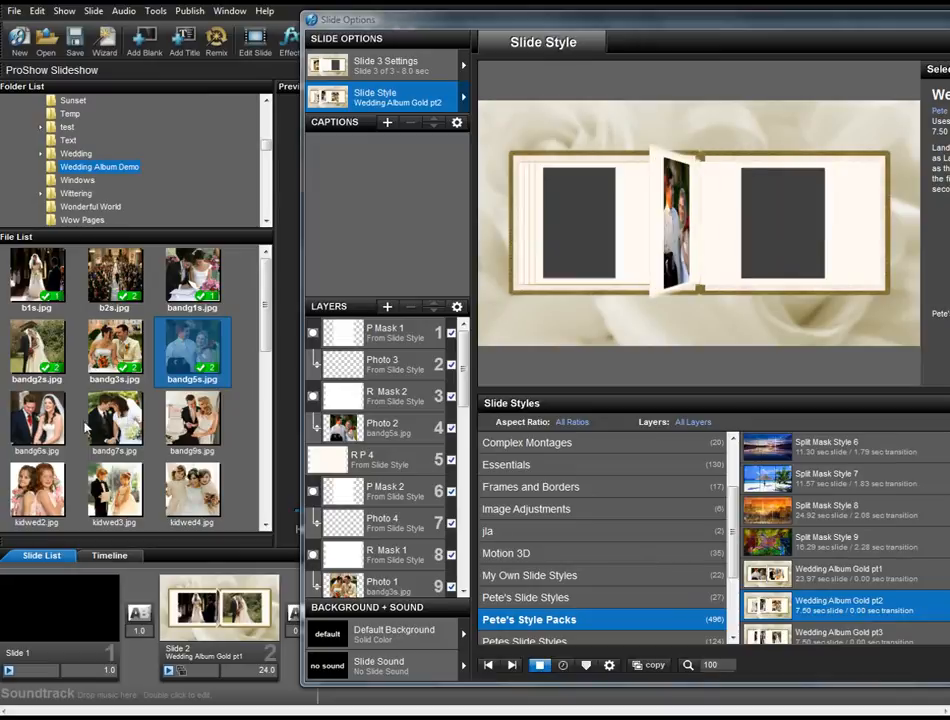
Assign bandg6s.jpg to slide 3's Photo 3 layer and bandg7s.jpg to Photo 4, and accept the slide options
{"action": "left_click", "coordinate": [37, 418]}
{"action": "left_click", "coordinate": [341, 368]}
{"action": "left_click_drag", "start_coordinate": [383, 366], "coordinate": [382, 367]}
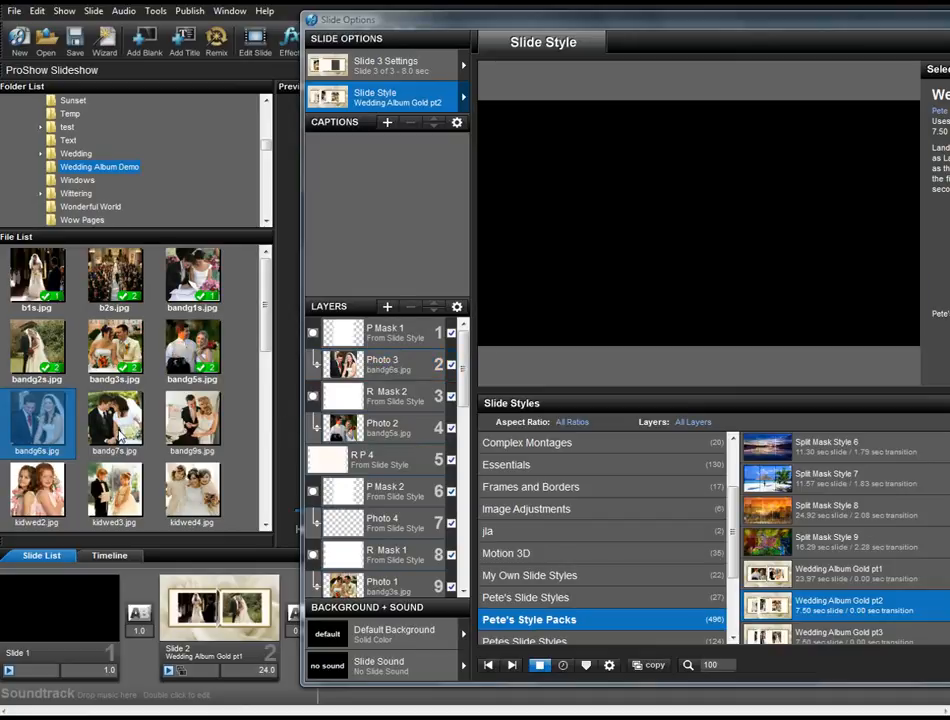
{"action": "left_click", "coordinate": [118, 430]}
{"action": "left_click_drag", "start_coordinate": [263, 459], "coordinate": [415, 525]}
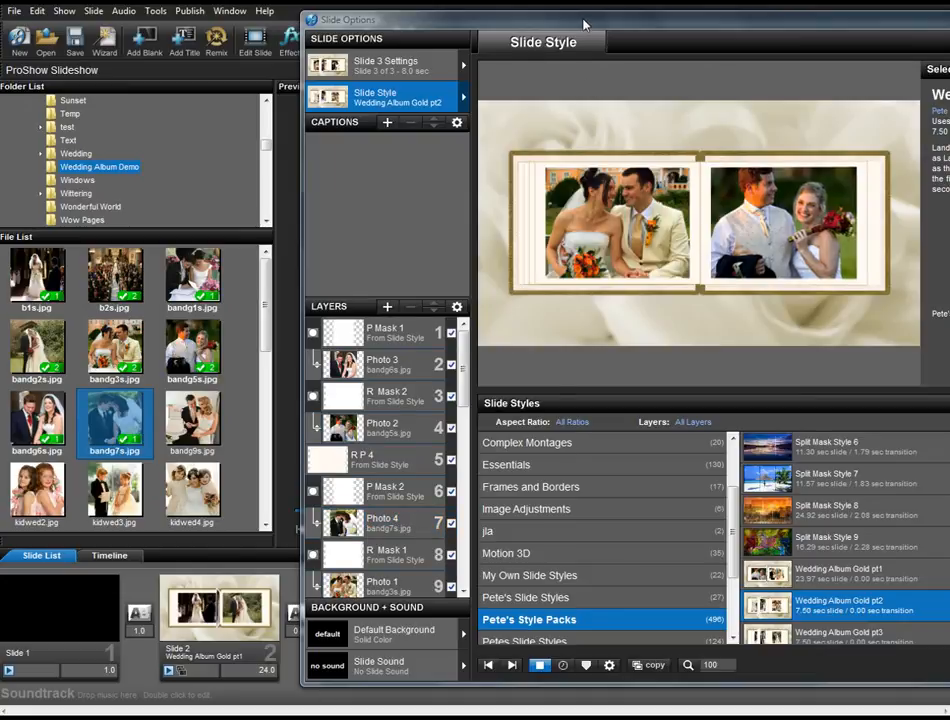
{"action": "left_click_drag", "start_coordinate": [584, 24], "coordinate": [268, 10]}
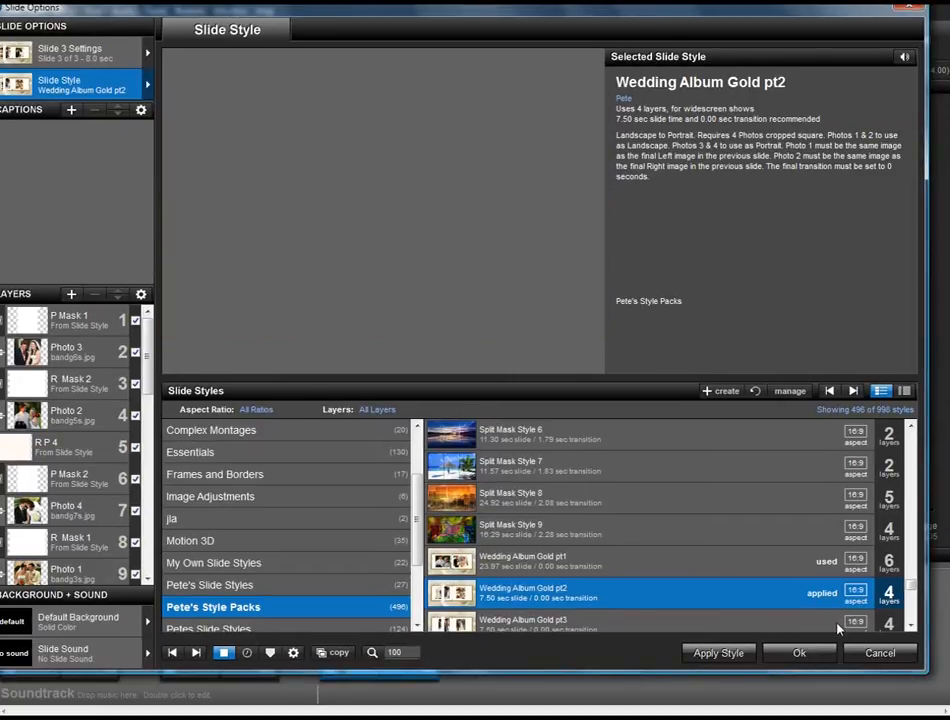
{"action": "left_click", "coordinate": [799, 653]}
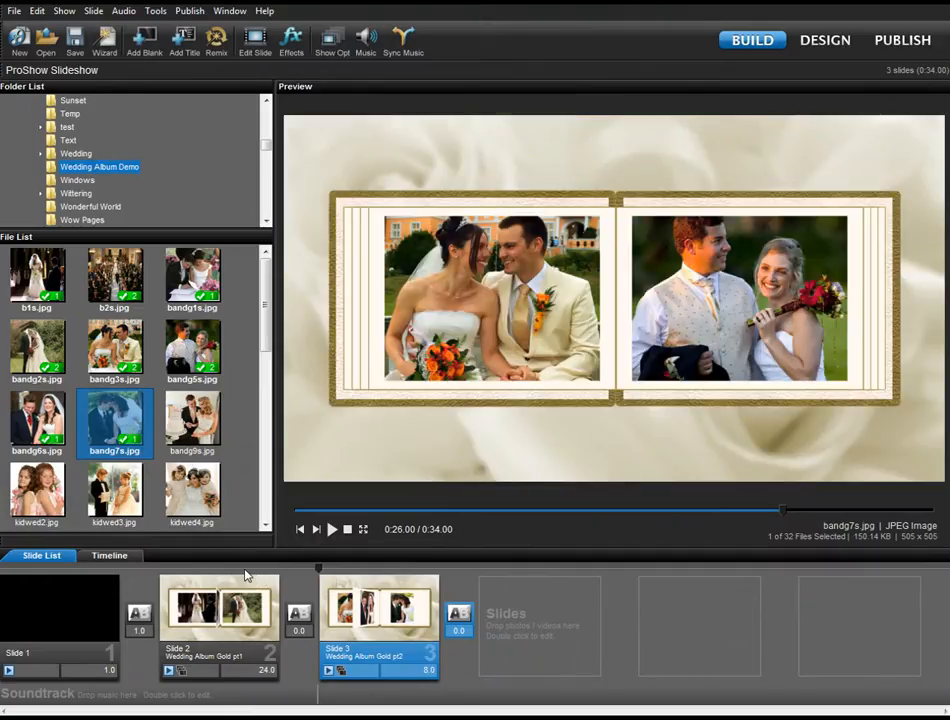
Play the preview from late in slide 2 through slide 3 to check the page turns
{"action": "left_click", "coordinate": [331, 531]}
{"action": "key", "text": "space"}
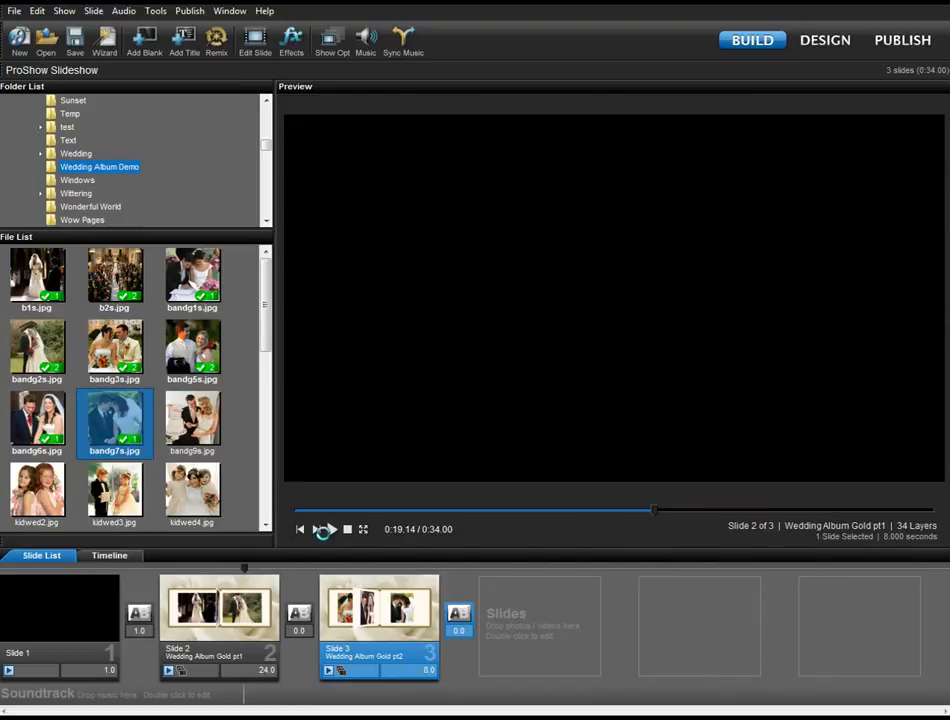
{"action": "left_click", "coordinate": [331, 530]}
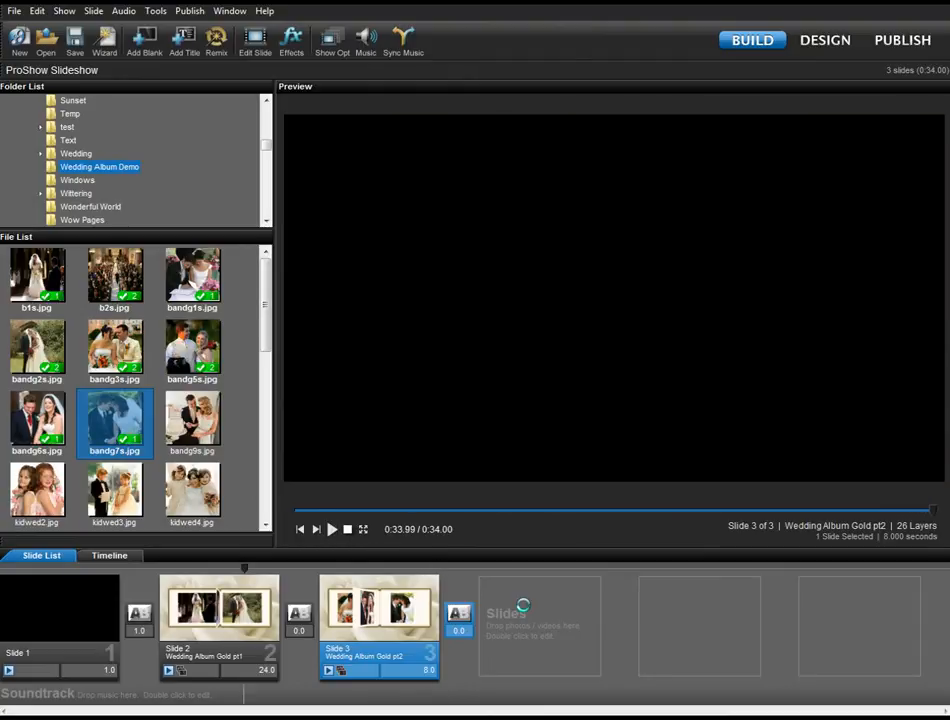
Add a blank slide after slide 3 and select it
{"action": "left_click", "coordinate": [524, 607]}
{"action": "left_click", "coordinate": [143, 42]}
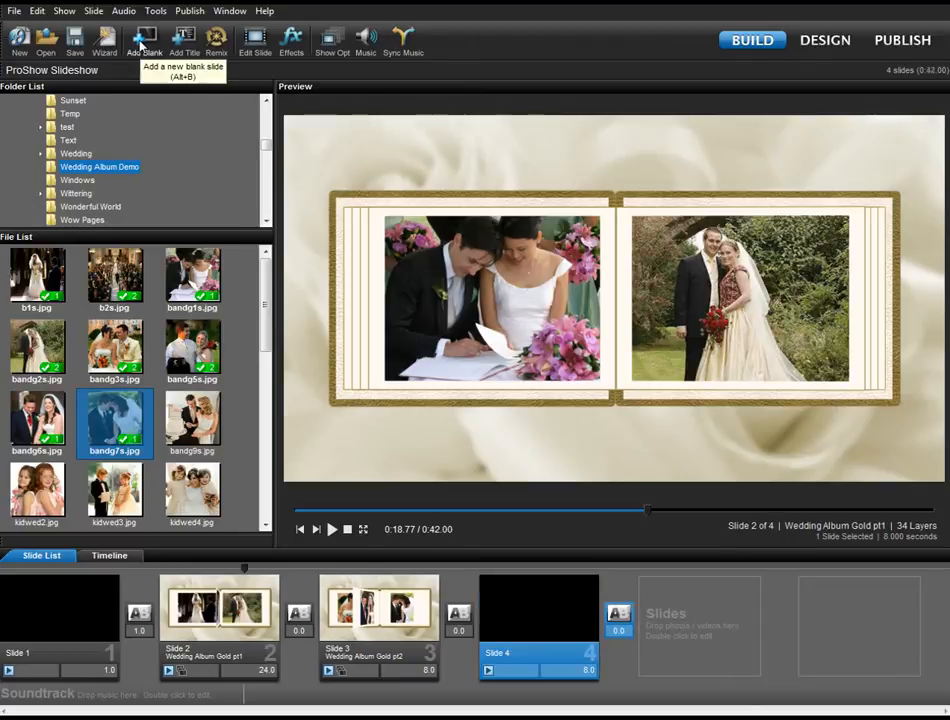
{"action": "left_click", "coordinate": [552, 620]}
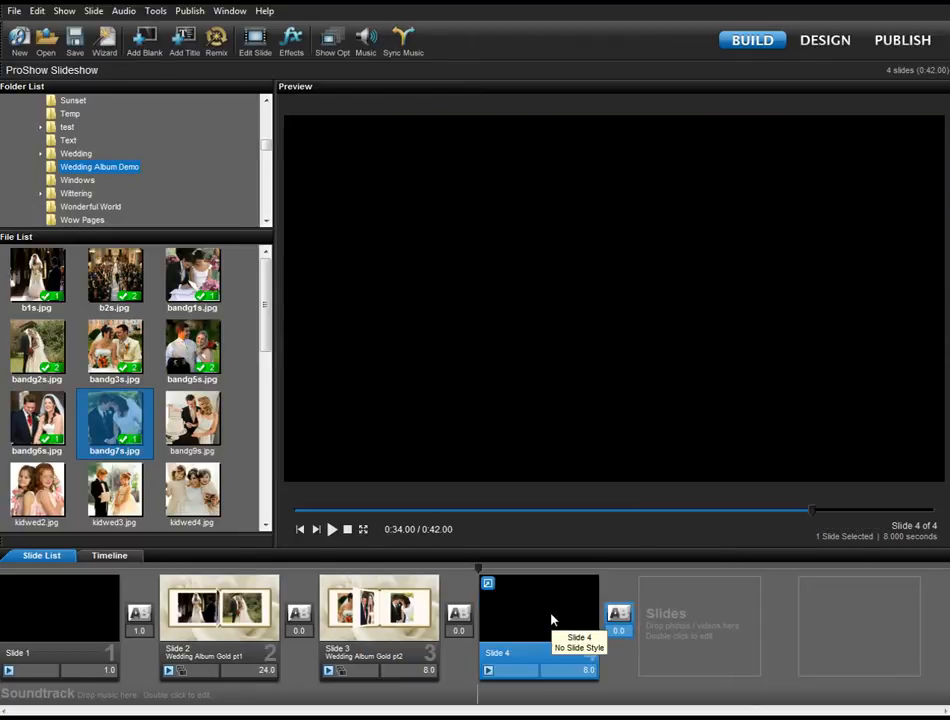
Apply the Wedding Album Gold pt3 style from Pete's Style Packs to slide 4, accepting the aspect ratio difference
{"action": "double_click", "coordinate": [551, 620]}
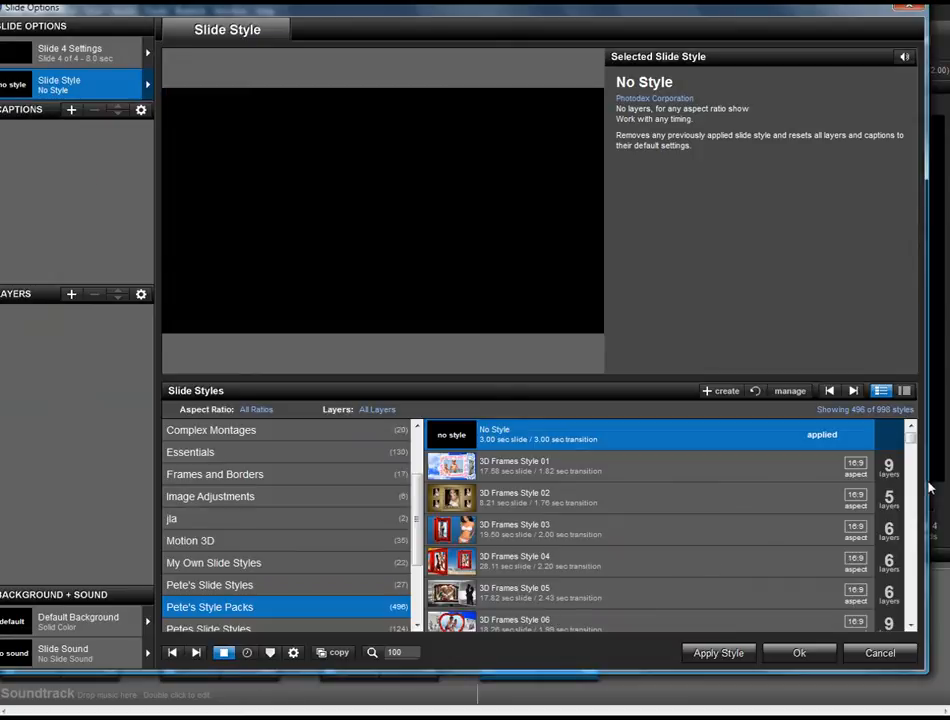
{"action": "left_click_drag", "start_coordinate": [913, 448], "coordinate": [912, 581]}
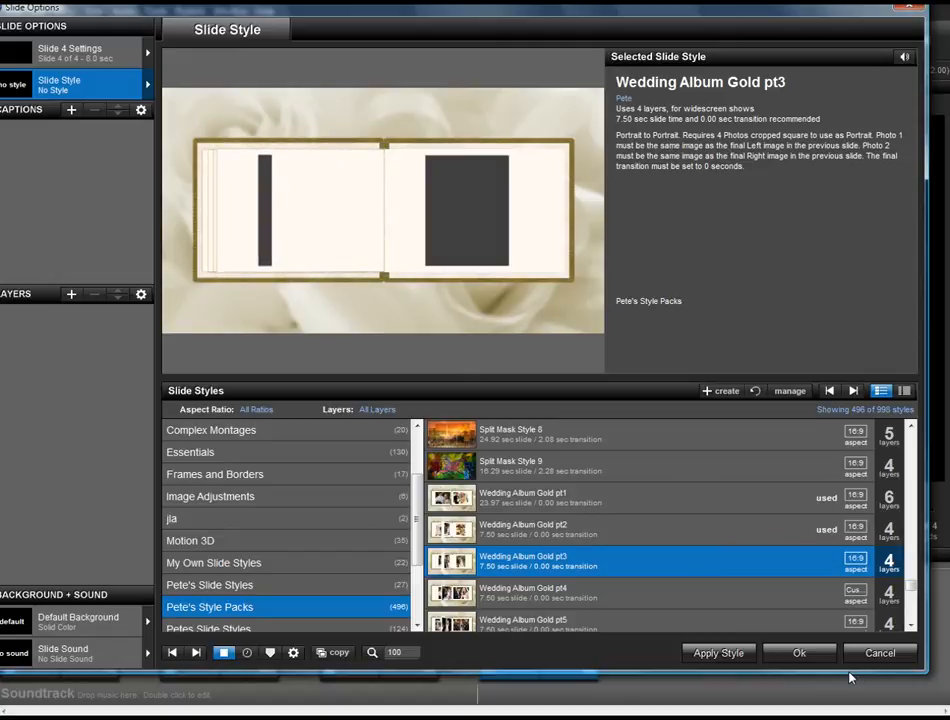
{"action": "left_click", "coordinate": [740, 654]}
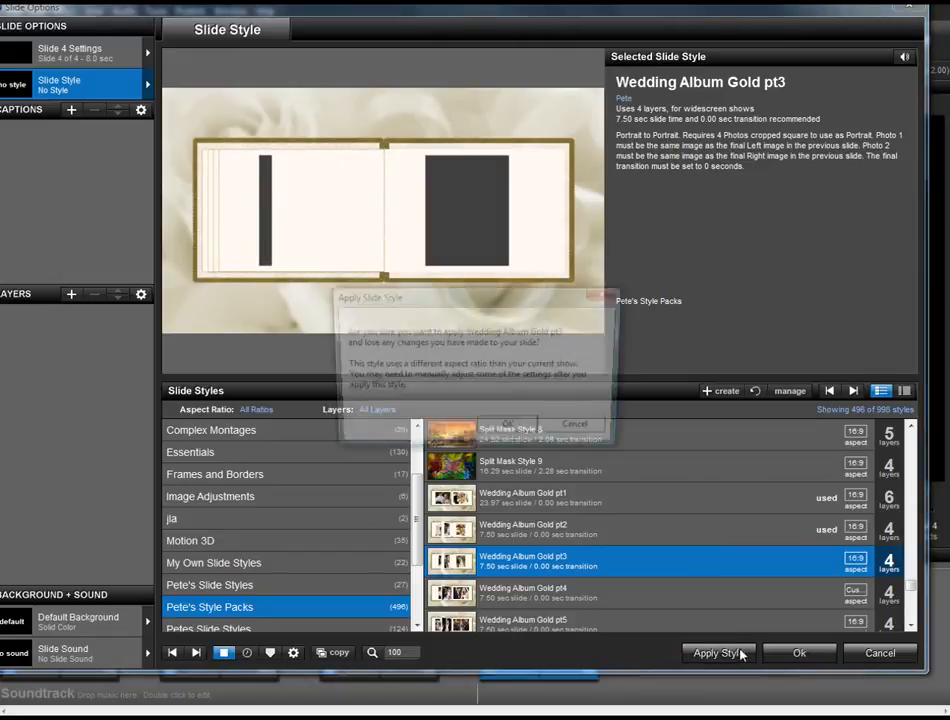
{"action": "left_click", "coordinate": [505, 432]}
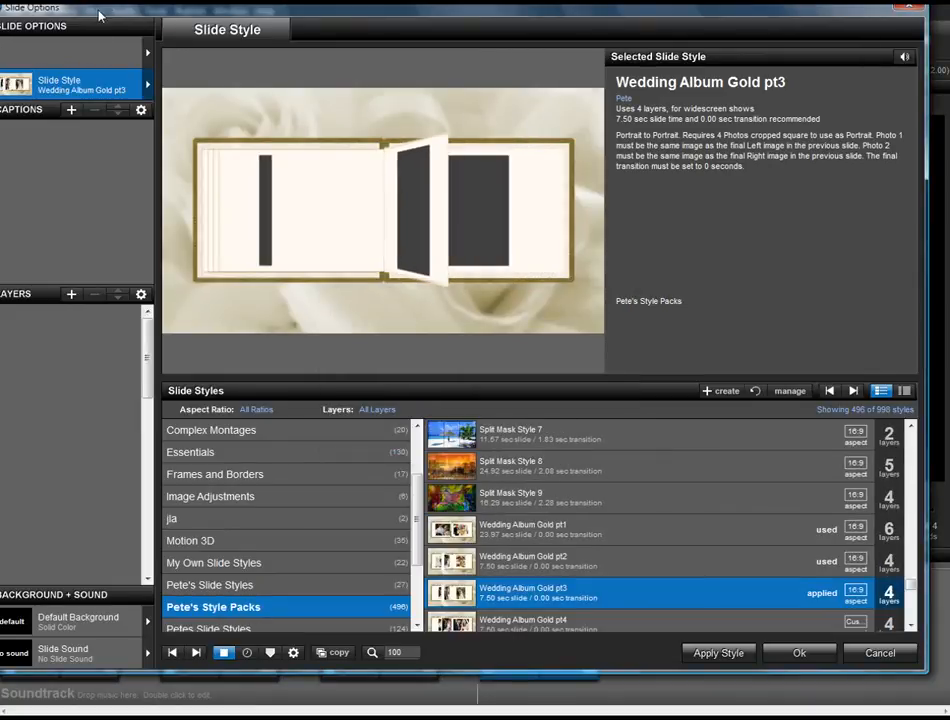
Assign bandg6s.jpg to slide 4's Photo 1 layer and bandg7s.jpg to its Photo 2 layer
{"action": "left_click_drag", "start_coordinate": [100, 15], "coordinate": [394, 20]}
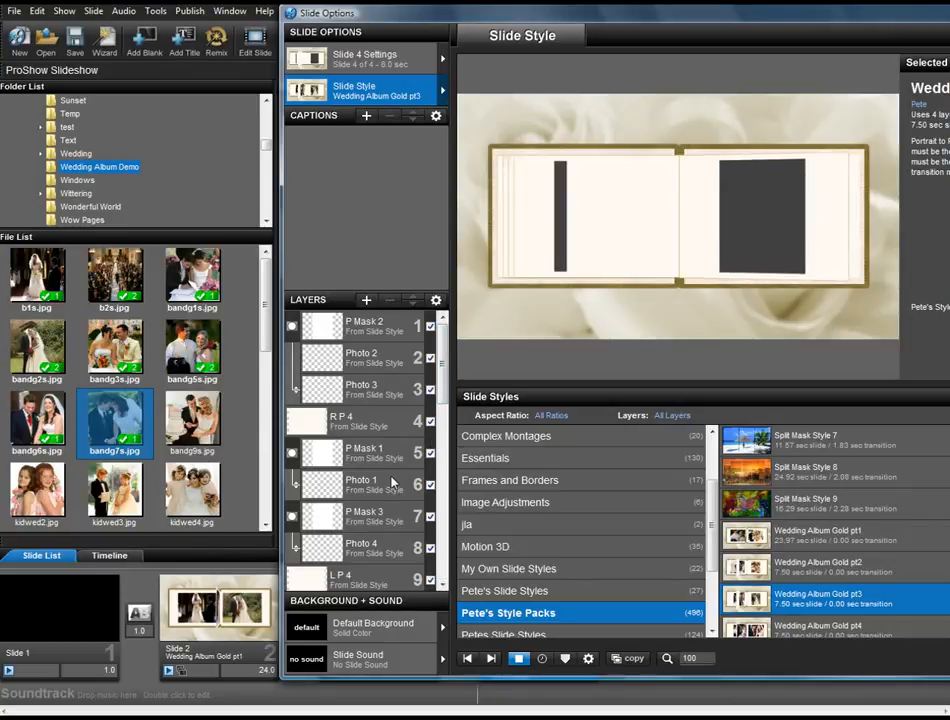
{"action": "left_click", "coordinate": [33, 418]}
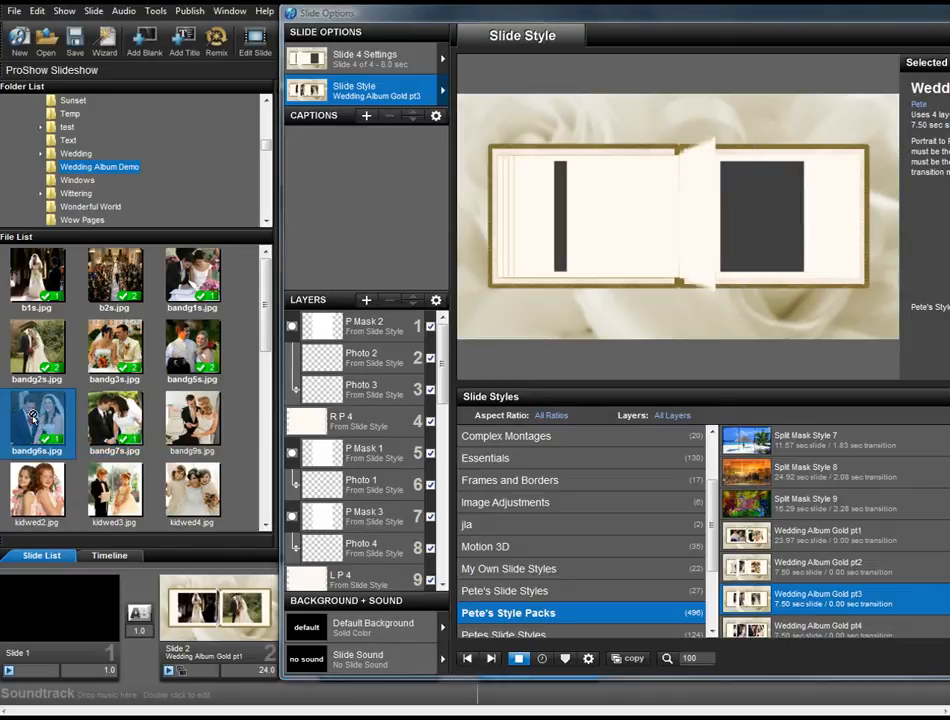
{"action": "left_click_drag", "start_coordinate": [357, 464], "coordinate": [365, 483]}
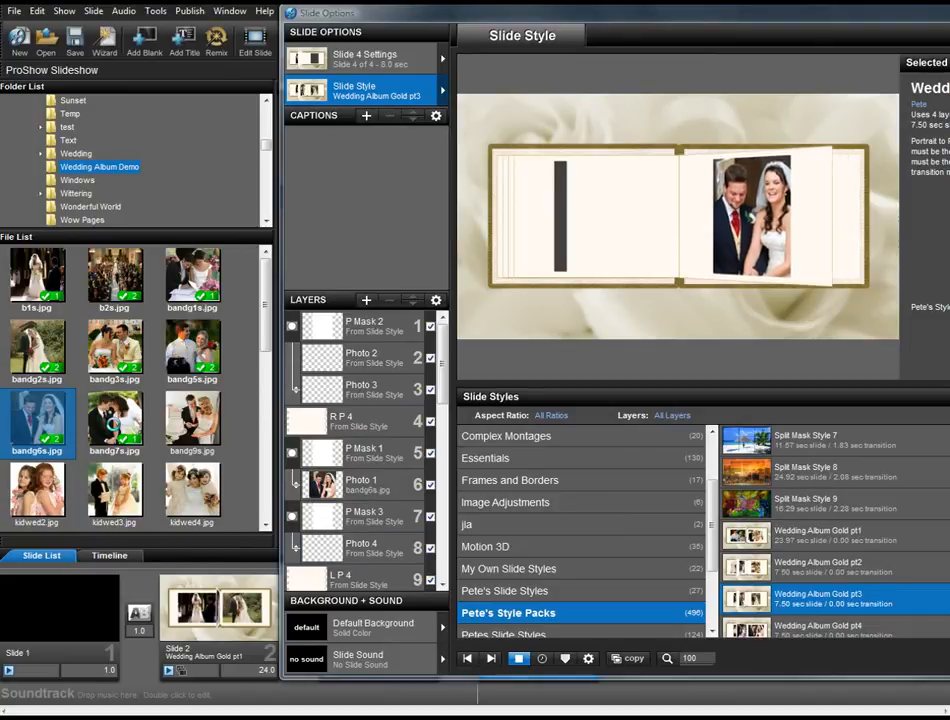
{"action": "left_click_drag", "start_coordinate": [115, 430], "coordinate": [365, 358]}
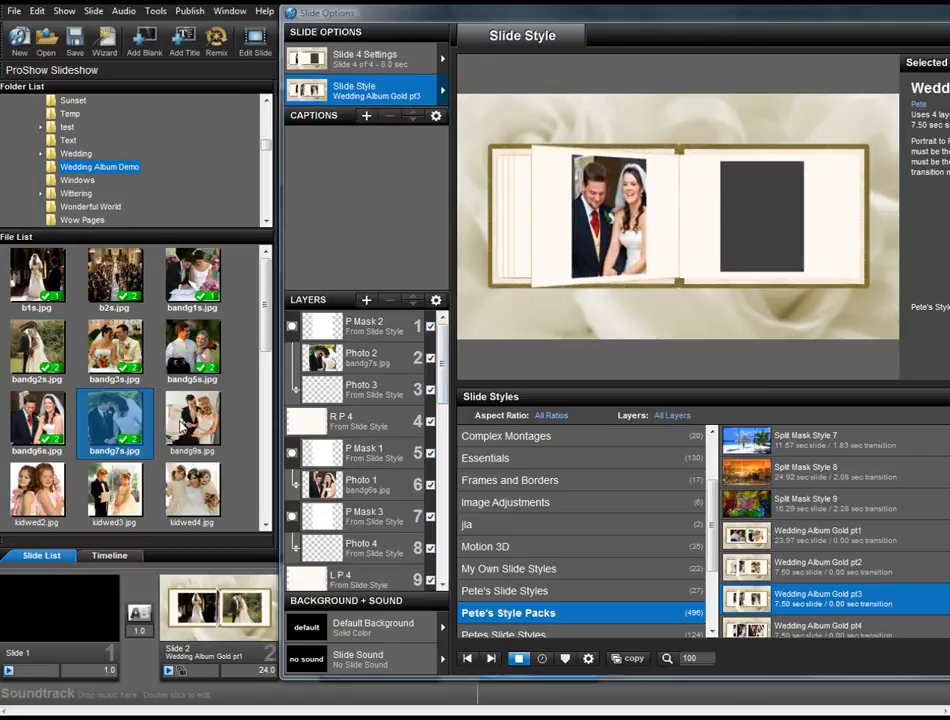
Assign bandg9s.jpg to slide 4's Photo 3 layer and kidwed2.jpg to Photo 4, and accept the slide options
{"action": "left_click_drag", "start_coordinate": [181, 421], "coordinate": [366, 393]}
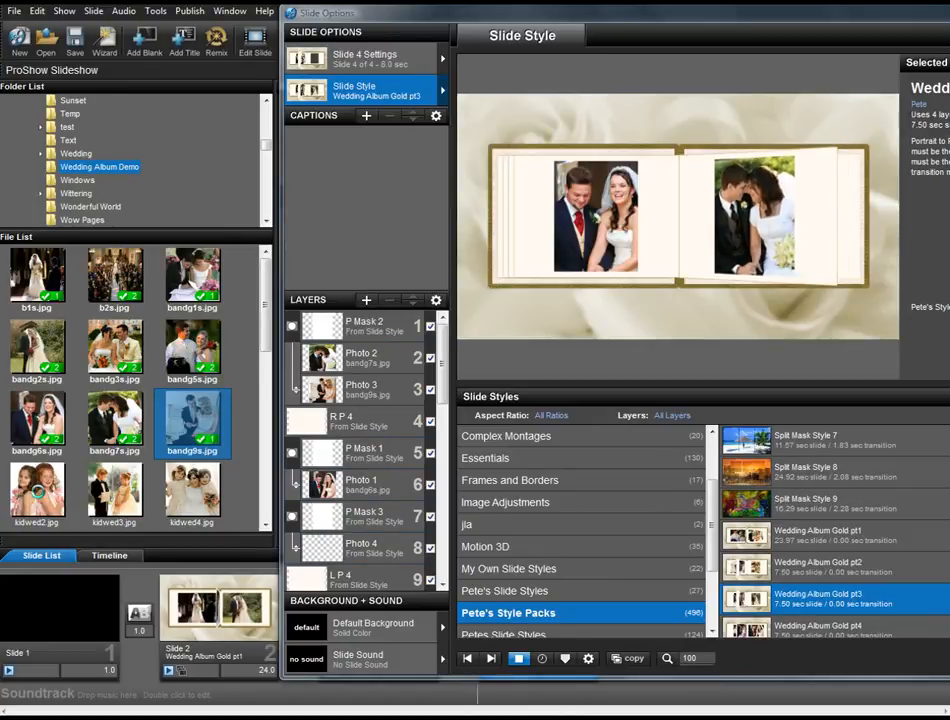
{"action": "left_click_drag", "start_coordinate": [40, 498], "coordinate": [372, 562]}
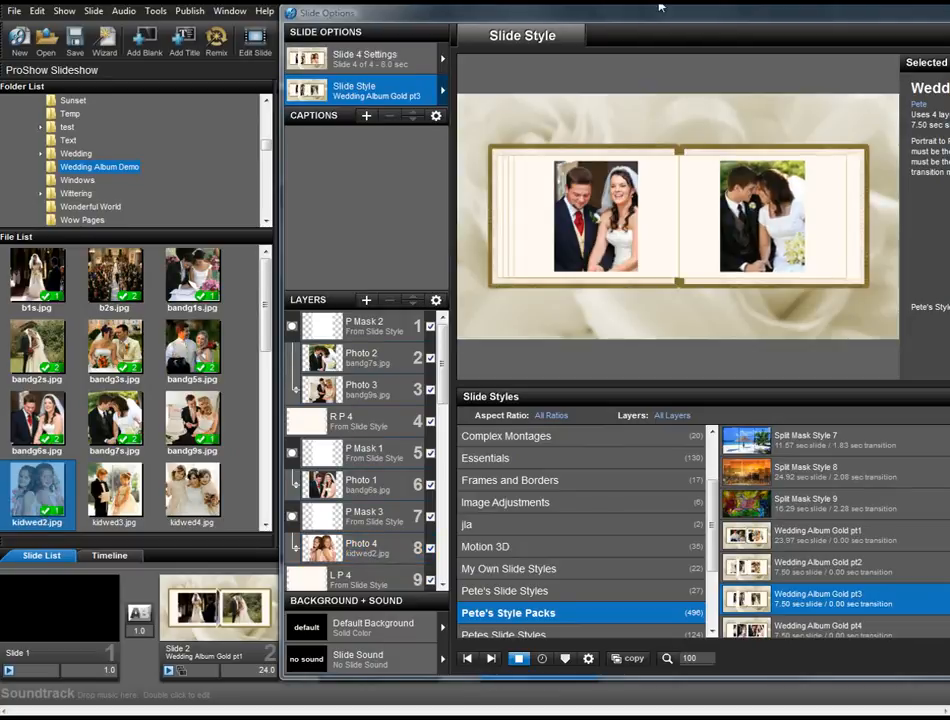
{"action": "left_click_drag", "start_coordinate": [666, 20], "coordinate": [405, 27]}
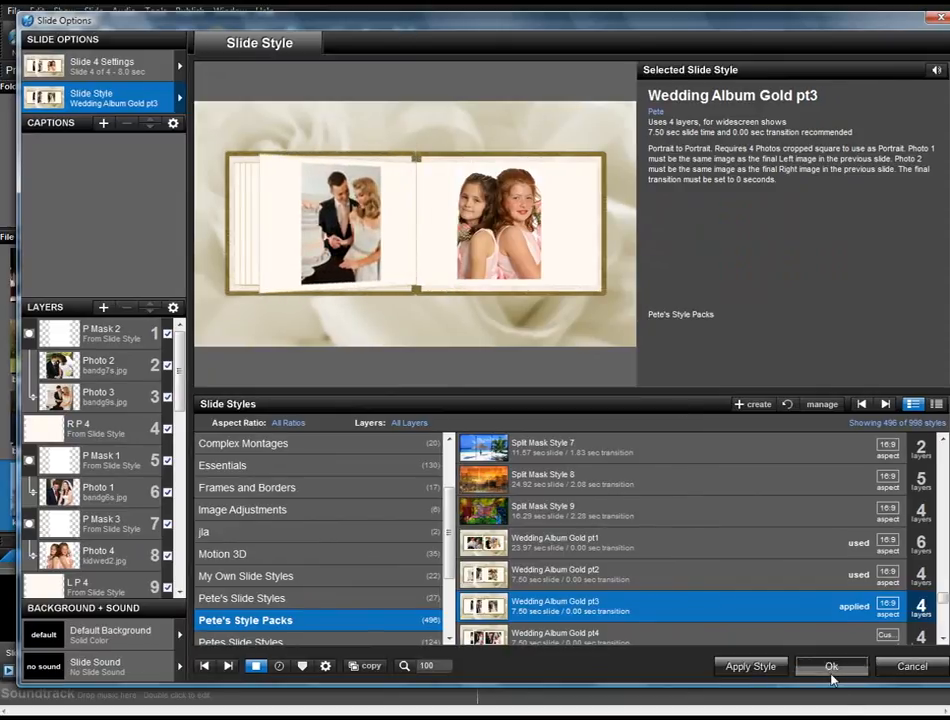
{"action": "left_click", "coordinate": [831, 677]}
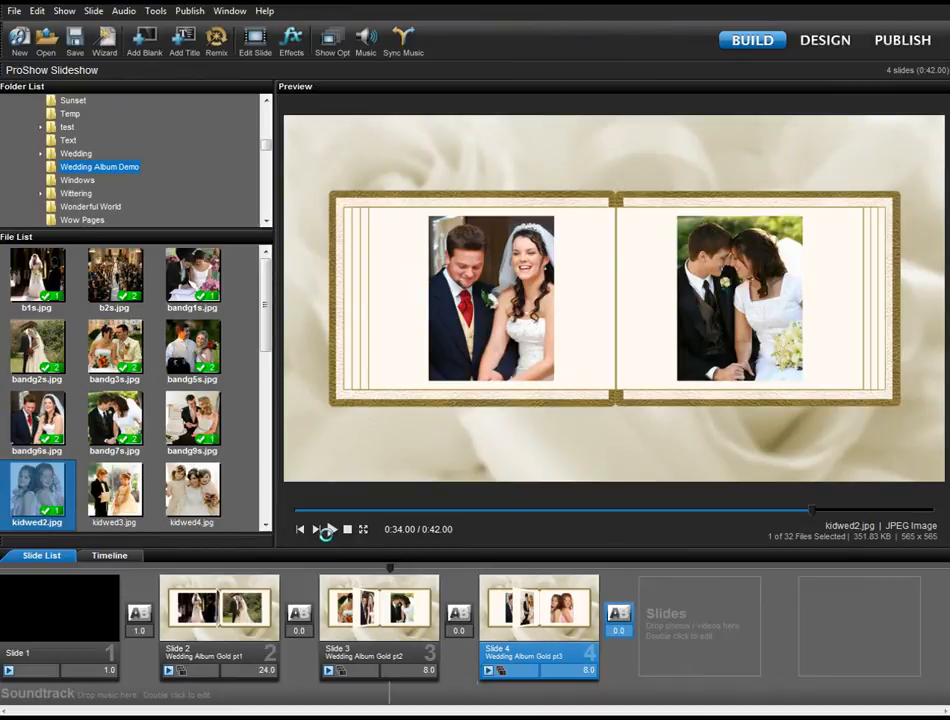
Play the preview from slide 3 through slide 4, then clear the slide selection
{"action": "left_click", "coordinate": [331, 531]}
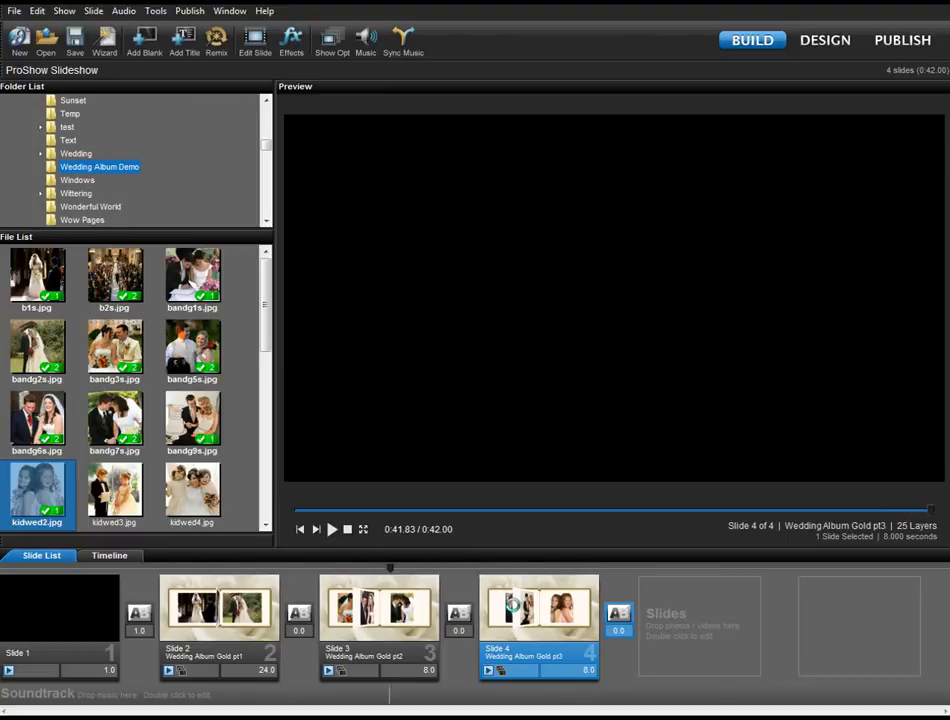
{"action": "left_click", "coordinate": [700, 620]}
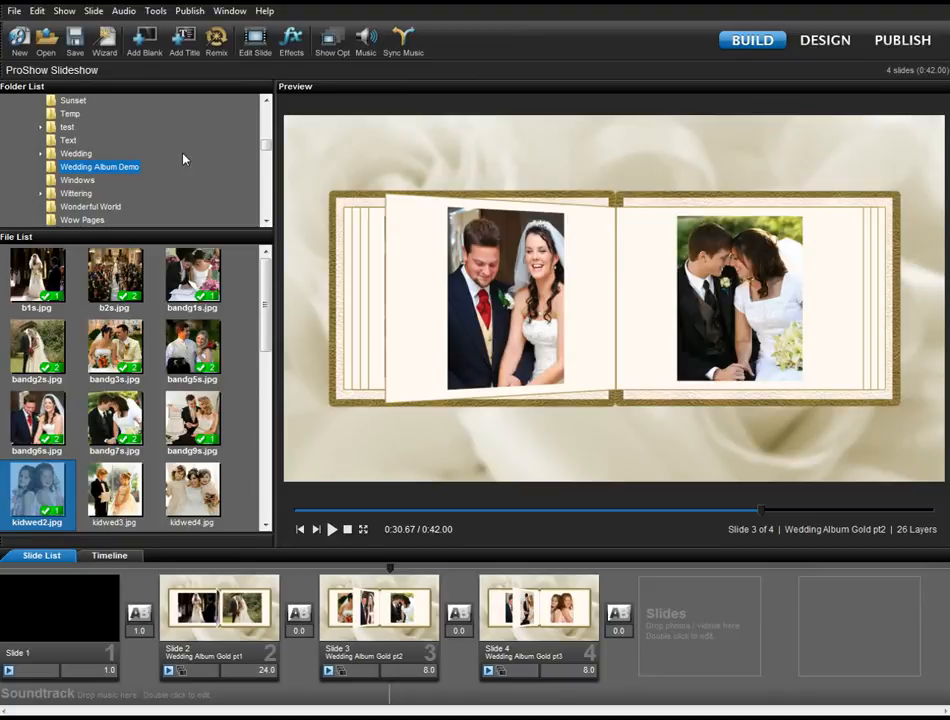
Add a blank slide 5 at the end of the show and open its slide options
{"action": "left_click", "coordinate": [137, 45]}
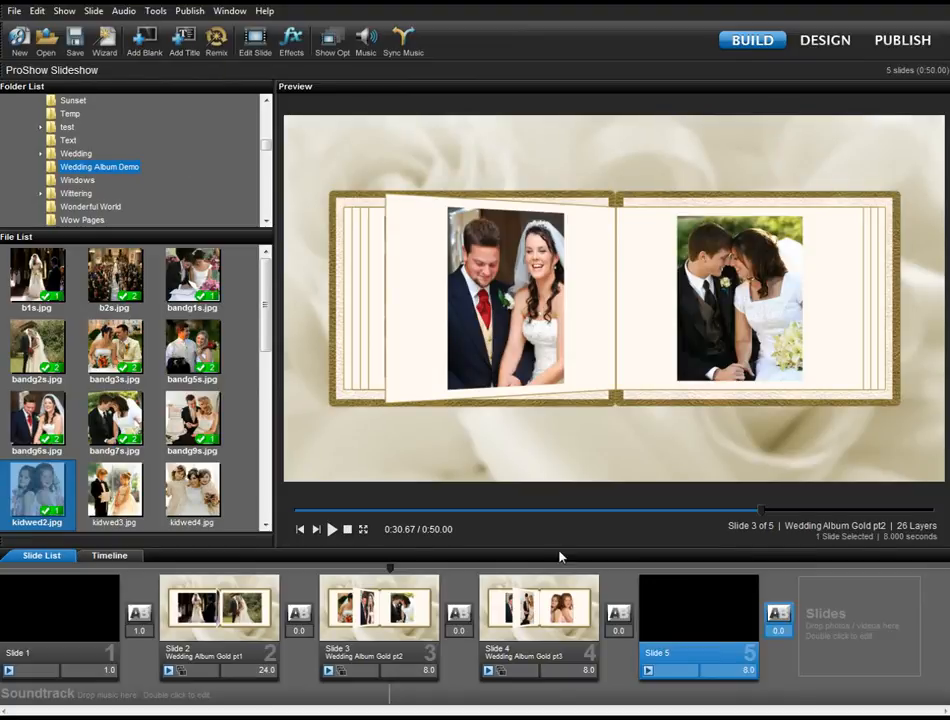
{"action": "left_click", "coordinate": [715, 615]}
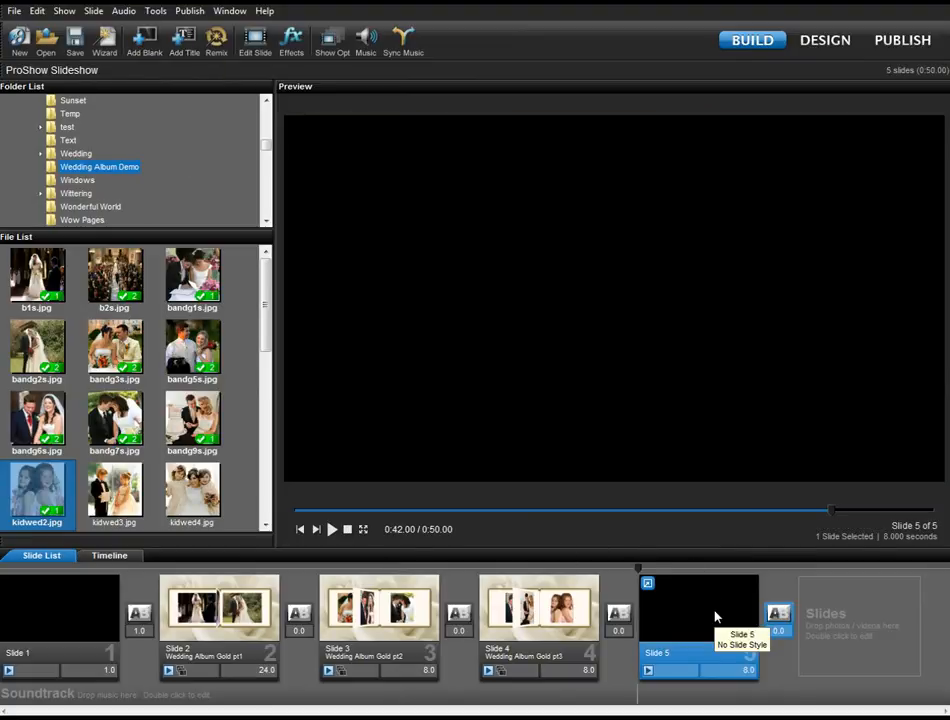
{"action": "double_click", "coordinate": [715, 615]}
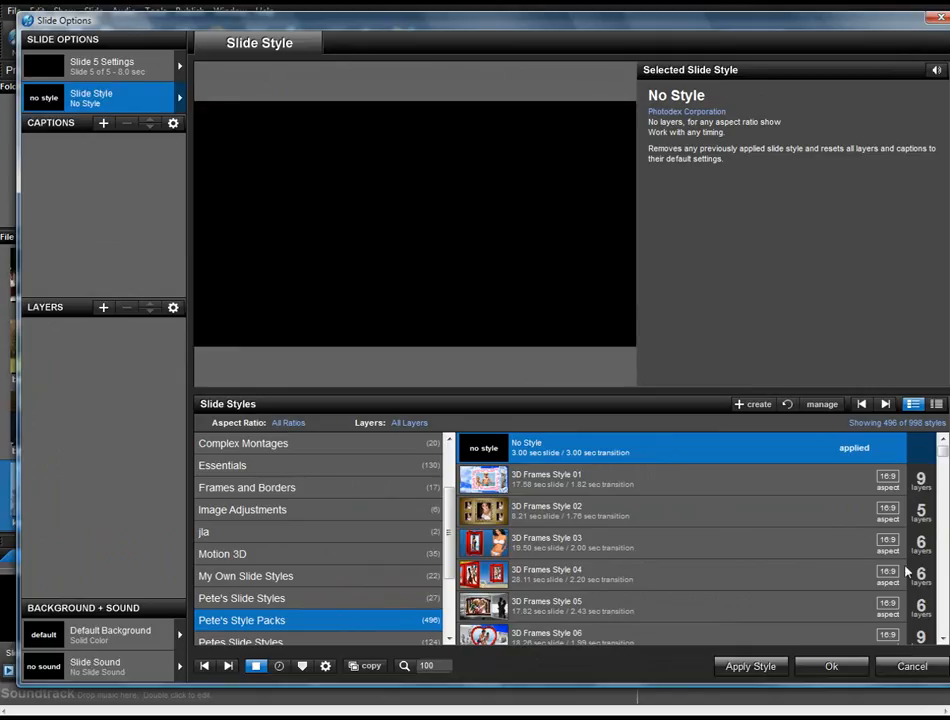
Apply the Wedding Album Gold pt4 style from Pete's Style Packs to slide 5 and confirm replacing its current settings
{"action": "left_click_drag", "start_coordinate": [945, 457], "coordinate": [943, 597]}
{"action": "scroll", "coordinate": [729, 633], "scroll_direction": "down", "scroll_amount": 4}
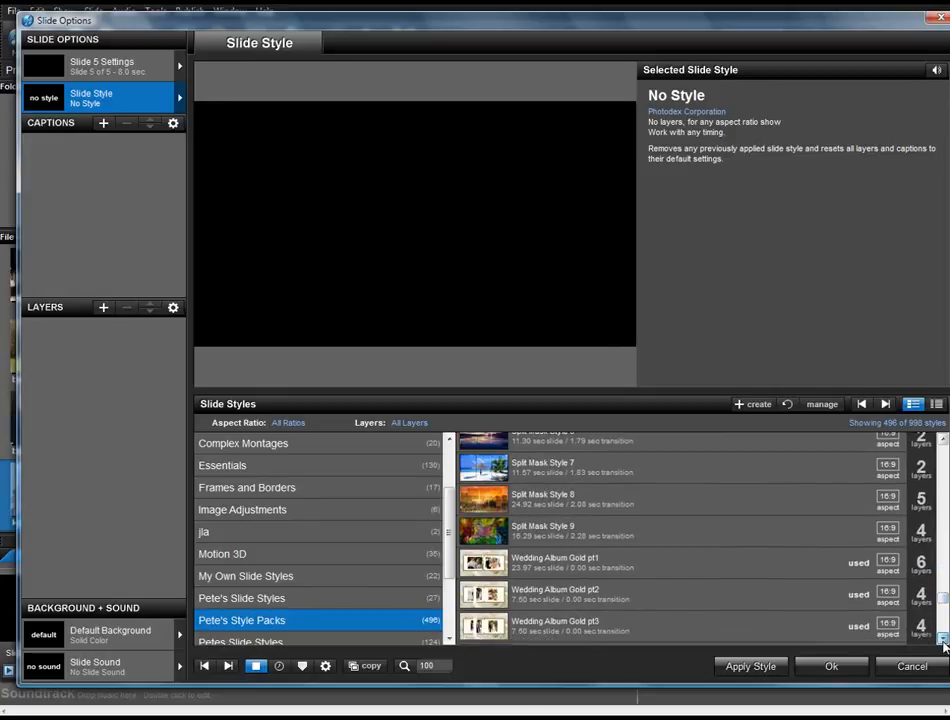
{"action": "left_click", "coordinate": [555, 547]}
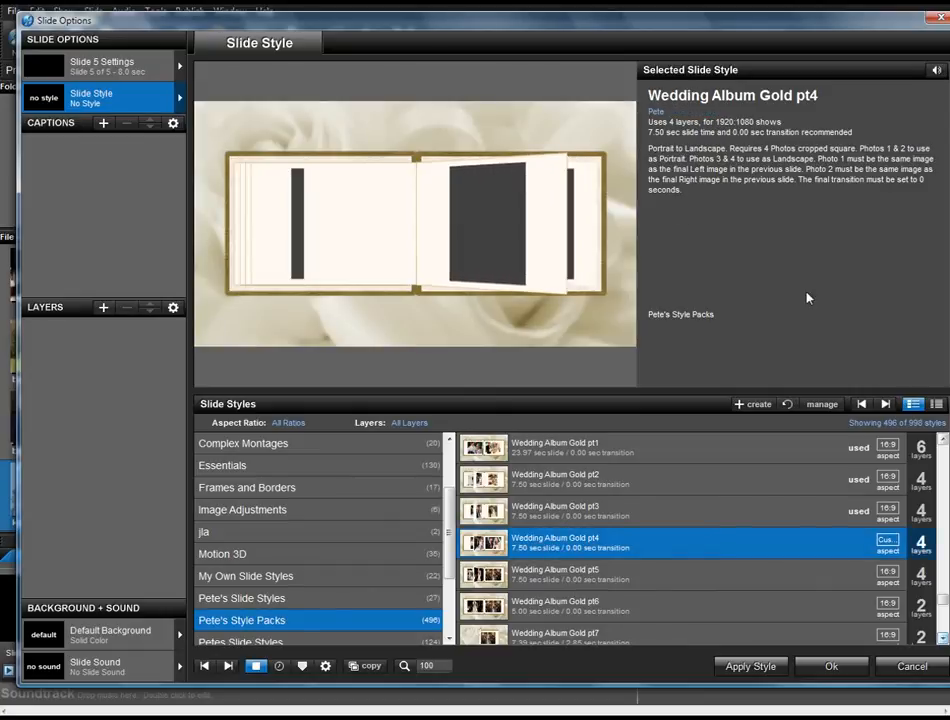
{"action": "left_click", "coordinate": [750, 666]}
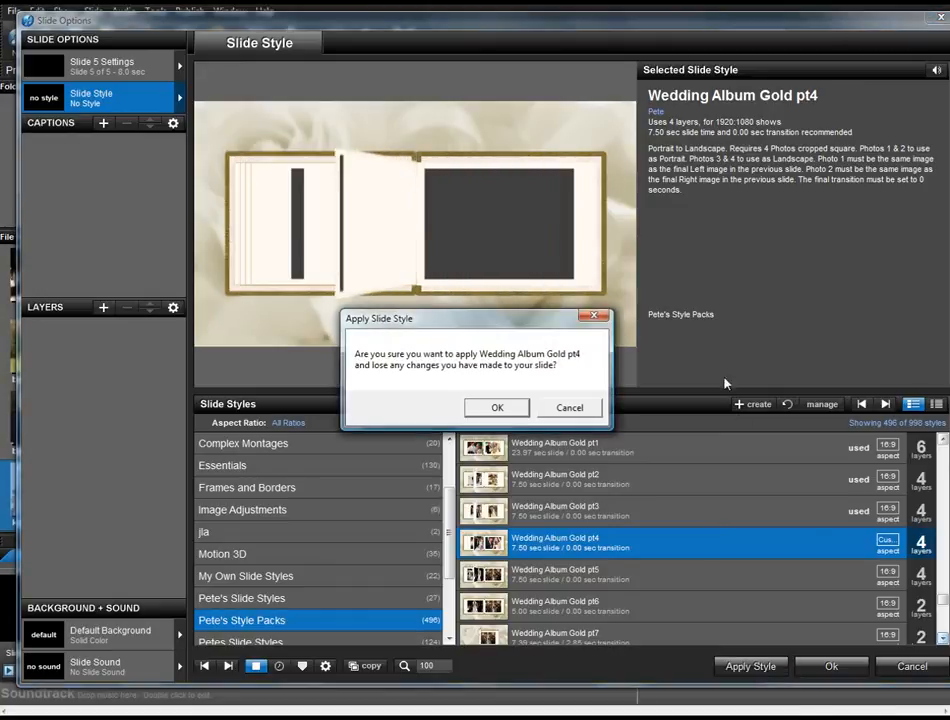
{"action": "left_click", "coordinate": [488, 409]}
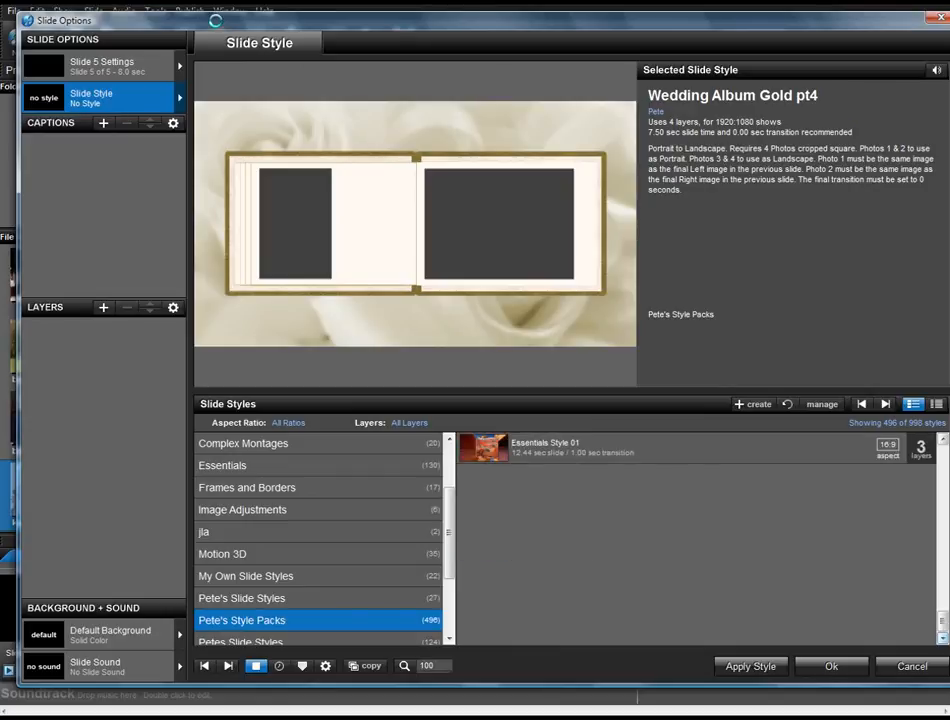
Assign bandg9s.jpg to slide 5's Photo 1 layer and kidwed2.jpg to its Photo 2 layer
{"action": "left_click_drag", "start_coordinate": [244, 22], "coordinate": [483, 30]}
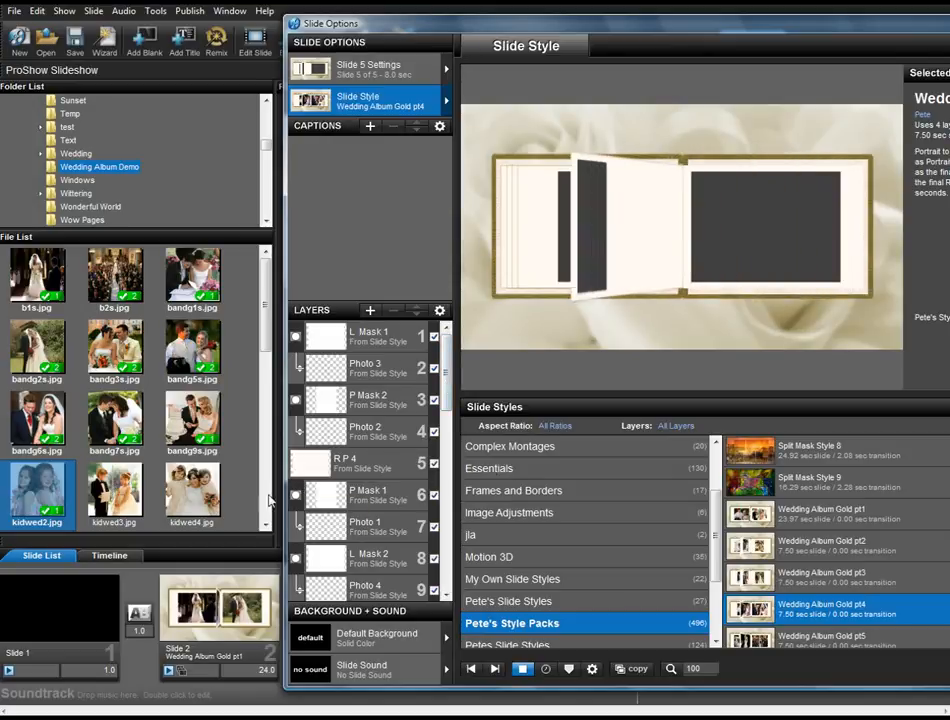
{"action": "left_click", "coordinate": [184, 421]}
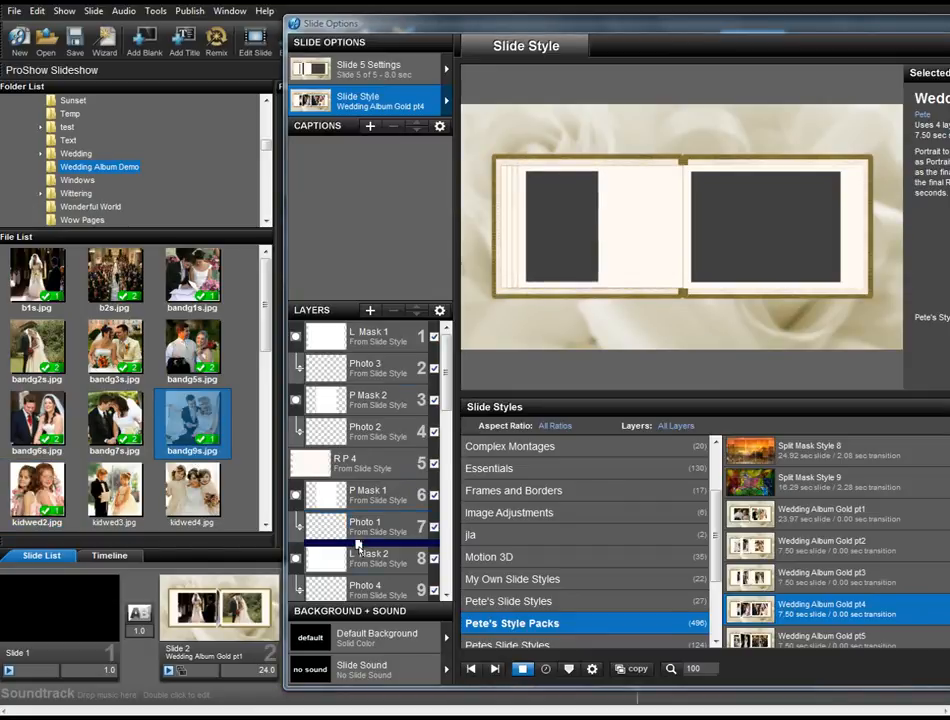
{"action": "left_click_drag", "start_coordinate": [358, 545], "coordinate": [362, 533]}
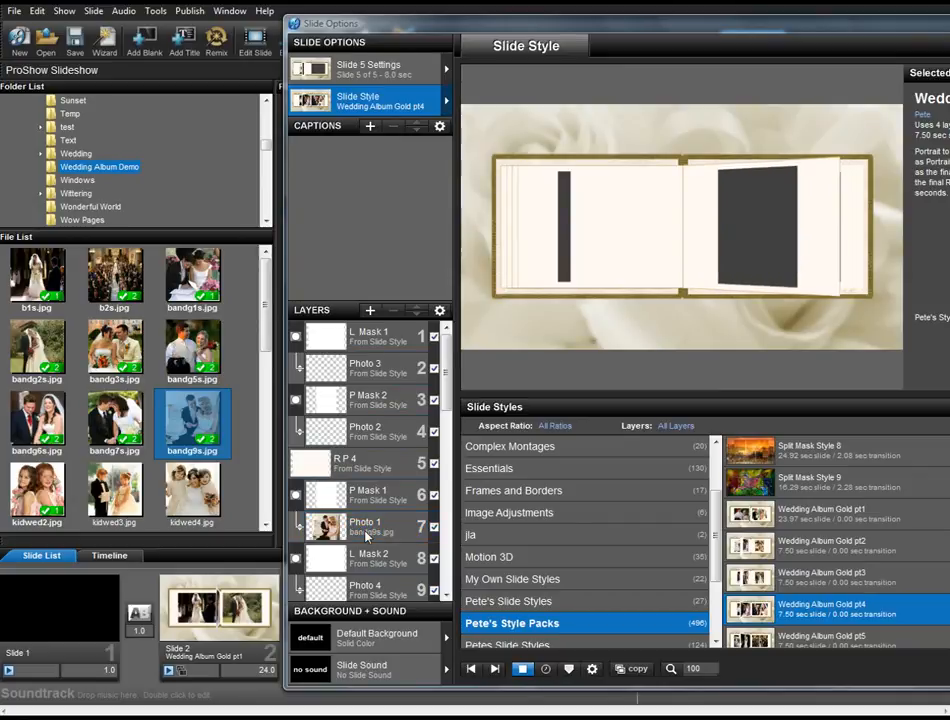
{"action": "left_click", "coordinate": [42, 490]}
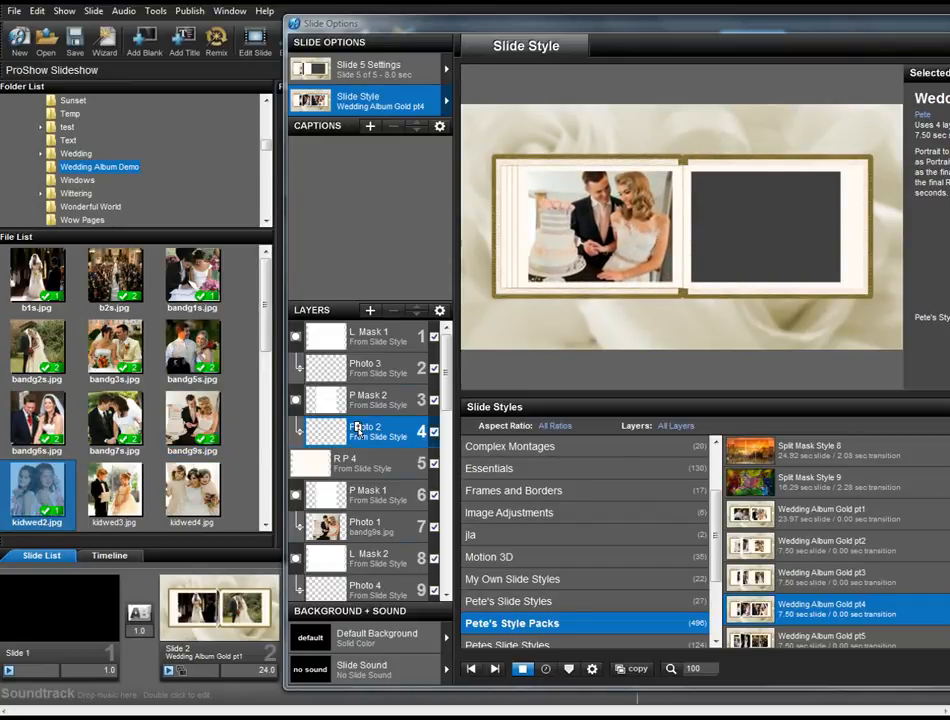
{"action": "left_click_drag", "start_coordinate": [42, 490], "coordinate": [357, 430]}
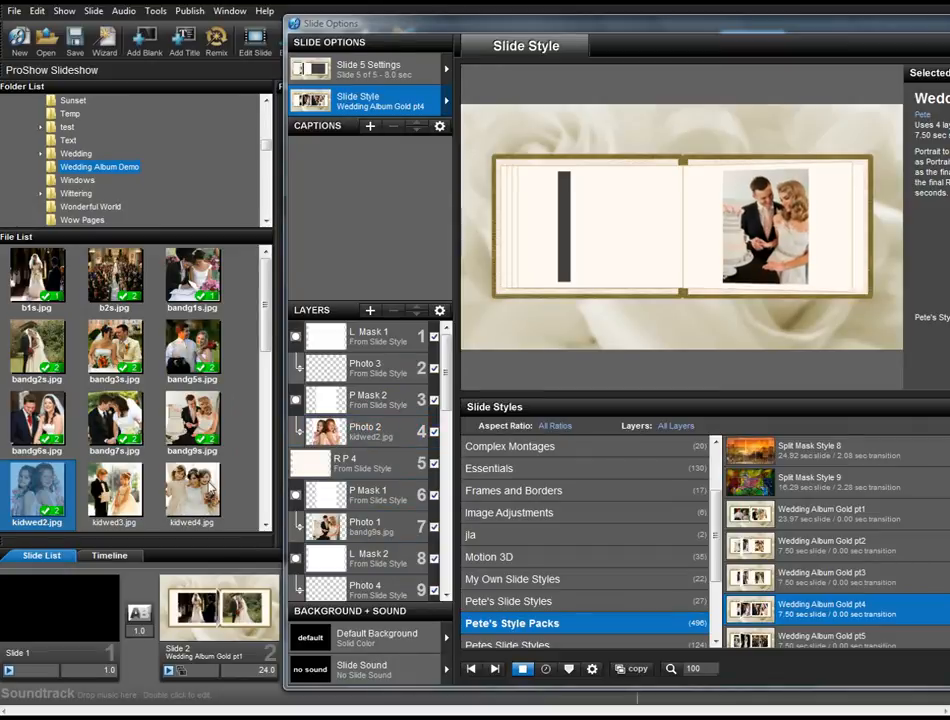
Assign kidwed3.jpg to slide 5's Photo 3 layer and kidwed4.jpg to Photo 4, and accept the slide options
{"action": "left_click_drag", "start_coordinate": [113, 503], "coordinate": [395, 374]}
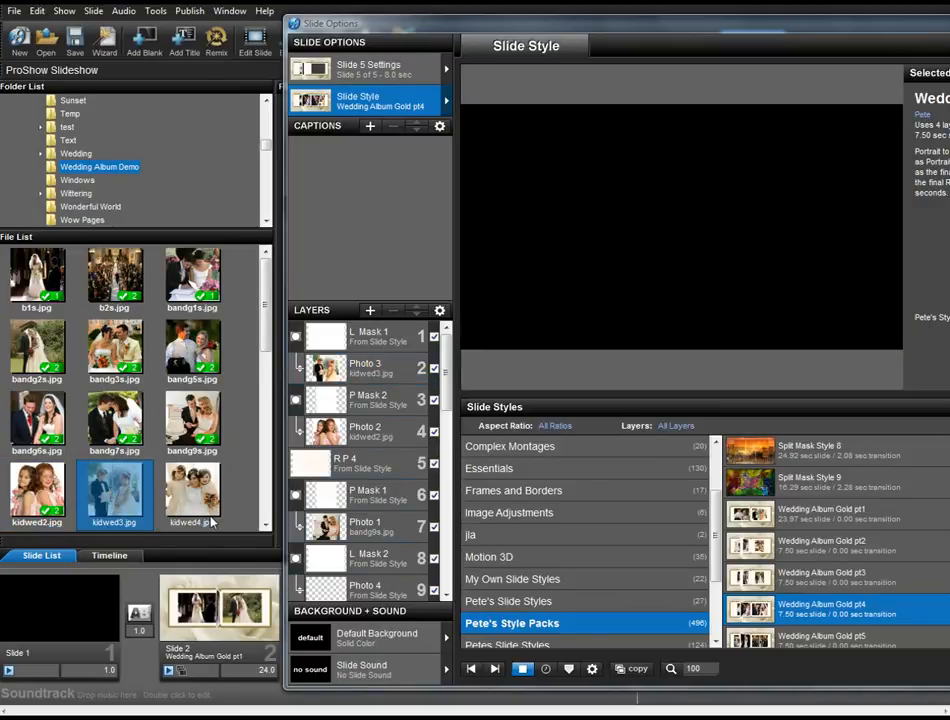
{"action": "left_click_drag", "start_coordinate": [188, 497], "coordinate": [399, 589]}
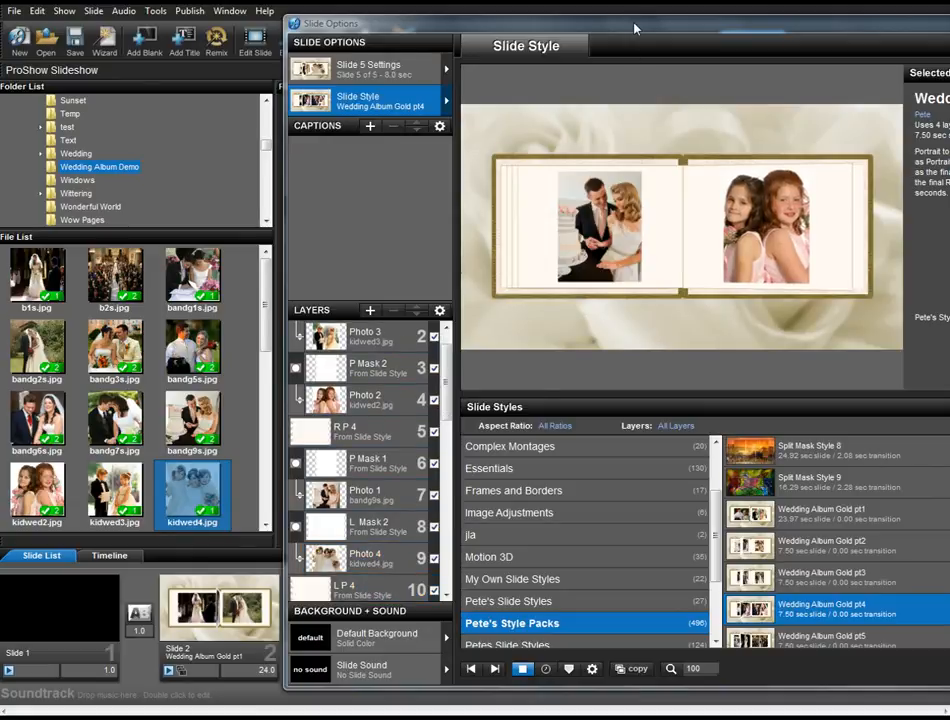
{"action": "left_click_drag", "start_coordinate": [635, 28], "coordinate": [350, 22]}
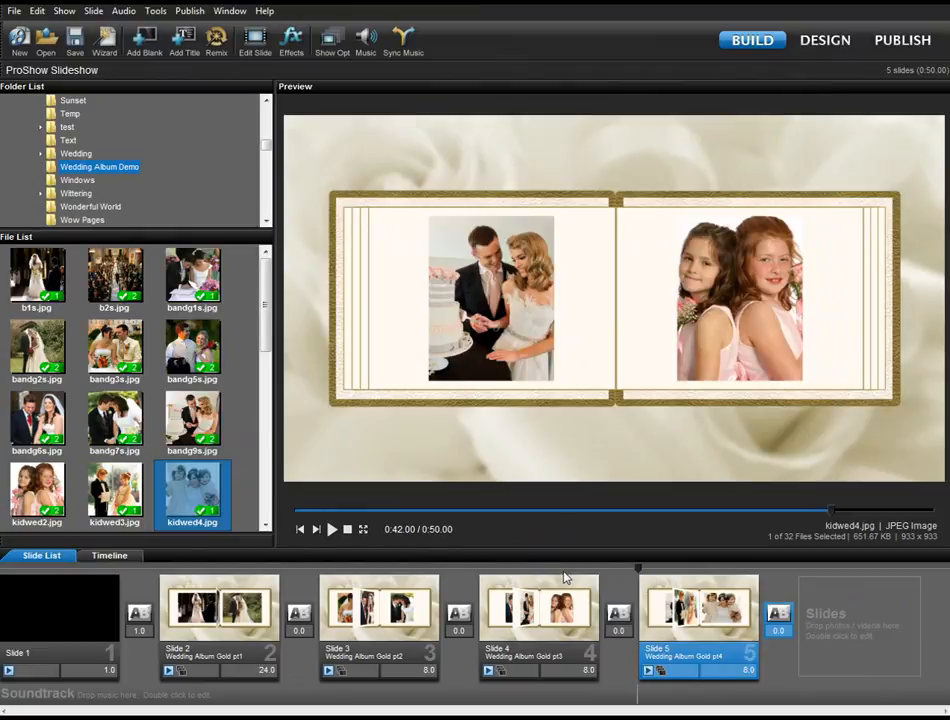
Play the preview from slide 4 through slide 5, stop it, and clear the slide selection
{"action": "left_click", "coordinate": [331, 530]}
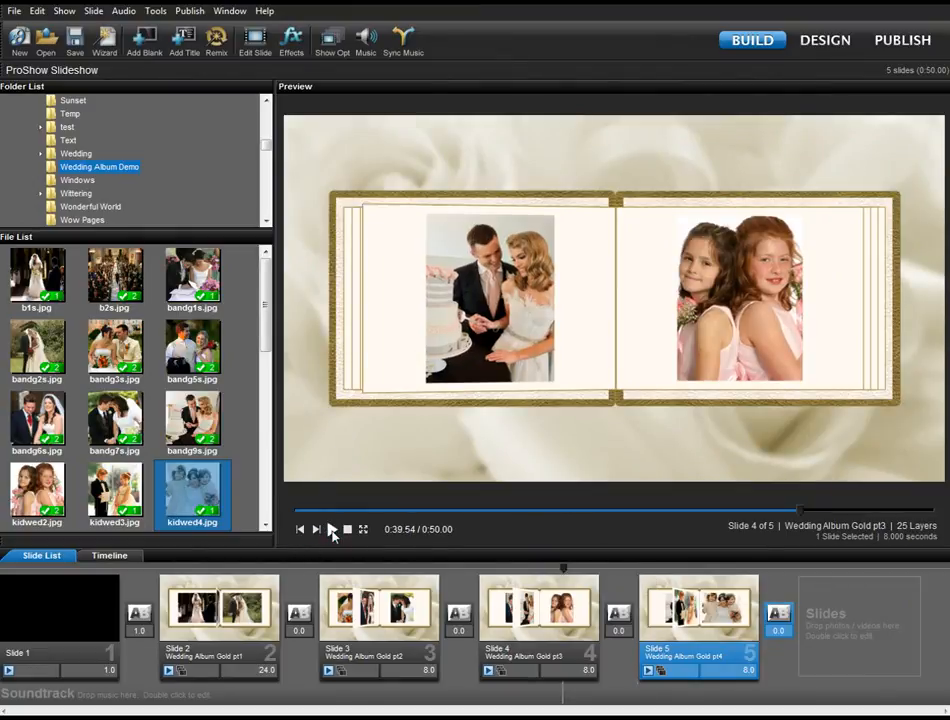
{"action": "left_click", "coordinate": [331, 530]}
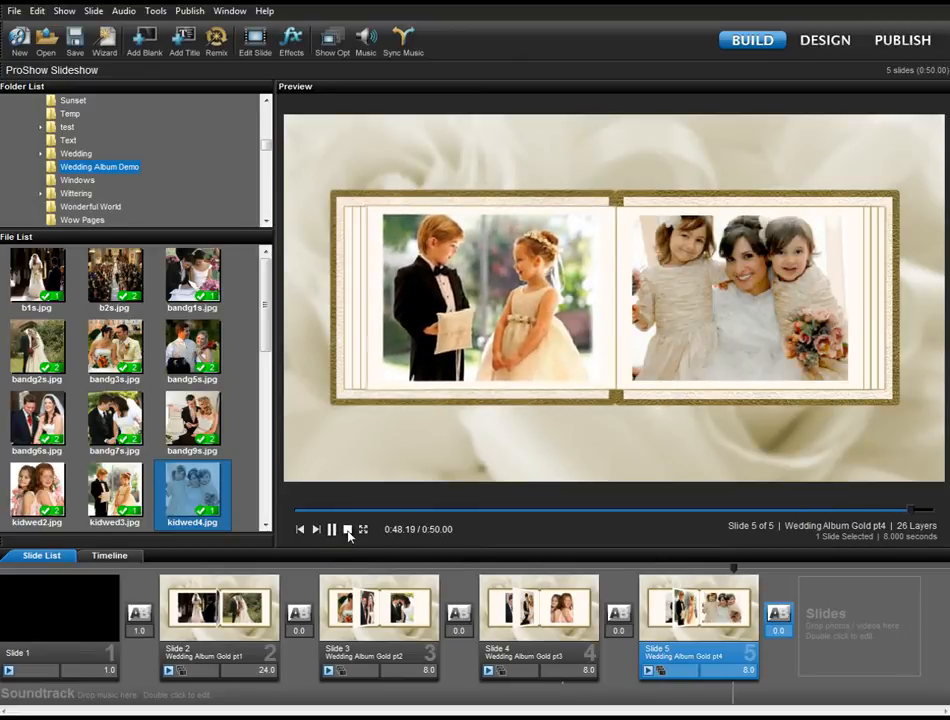
{"action": "left_click", "coordinate": [348, 530]}
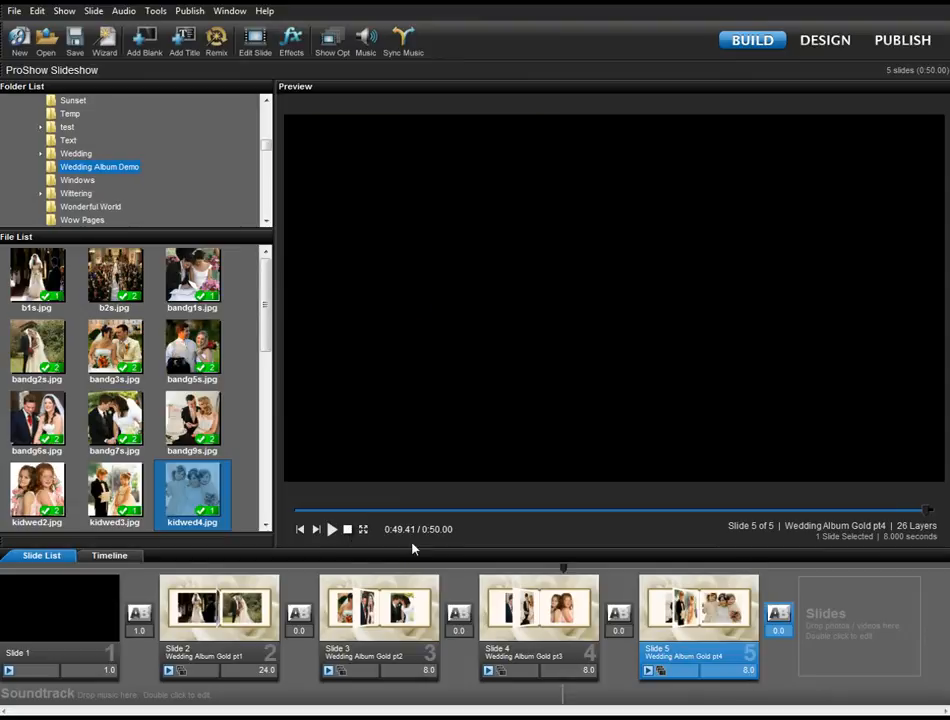
{"action": "left_click", "coordinate": [879, 624]}
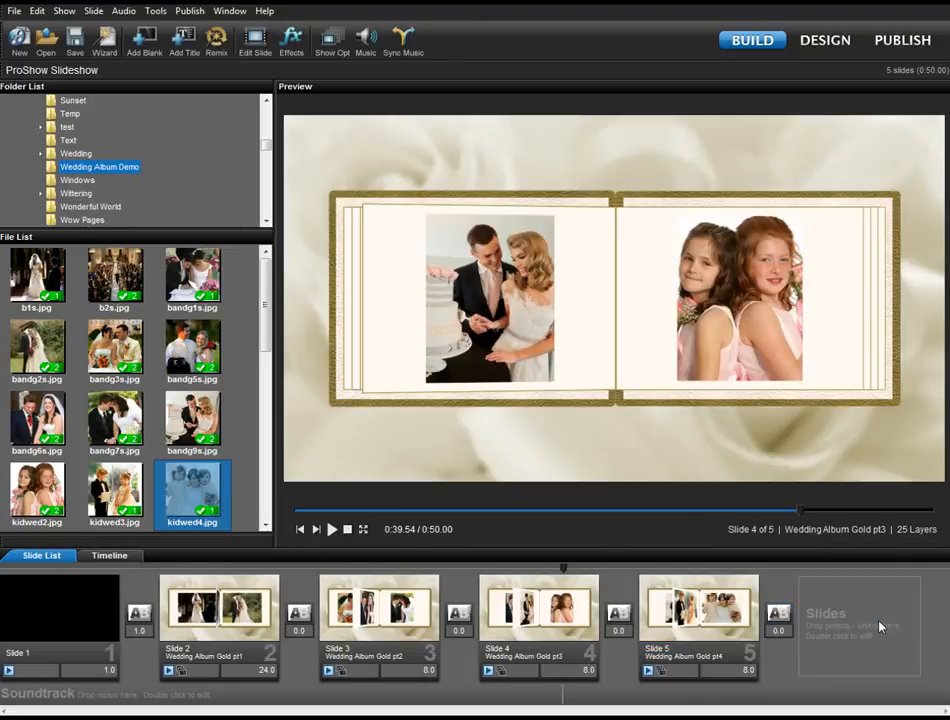
Add a blank slide 6 after slide 5 and open its slide options
{"action": "left_click", "coordinate": [142, 40]}
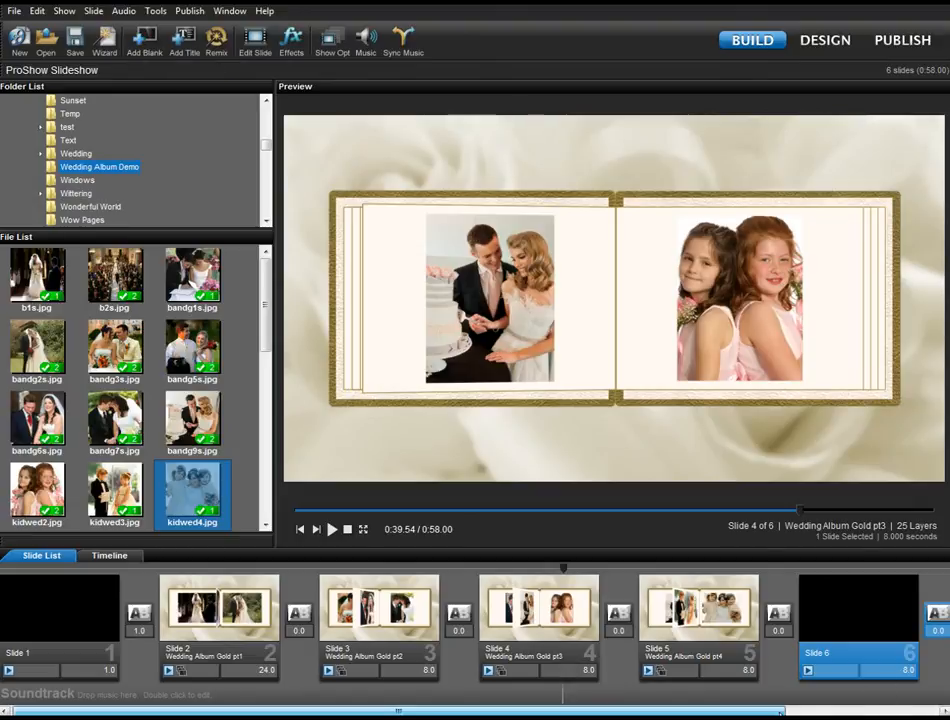
{"action": "scroll", "coordinate": [787, 696], "scroll_direction": "down", "scroll_amount": 2}
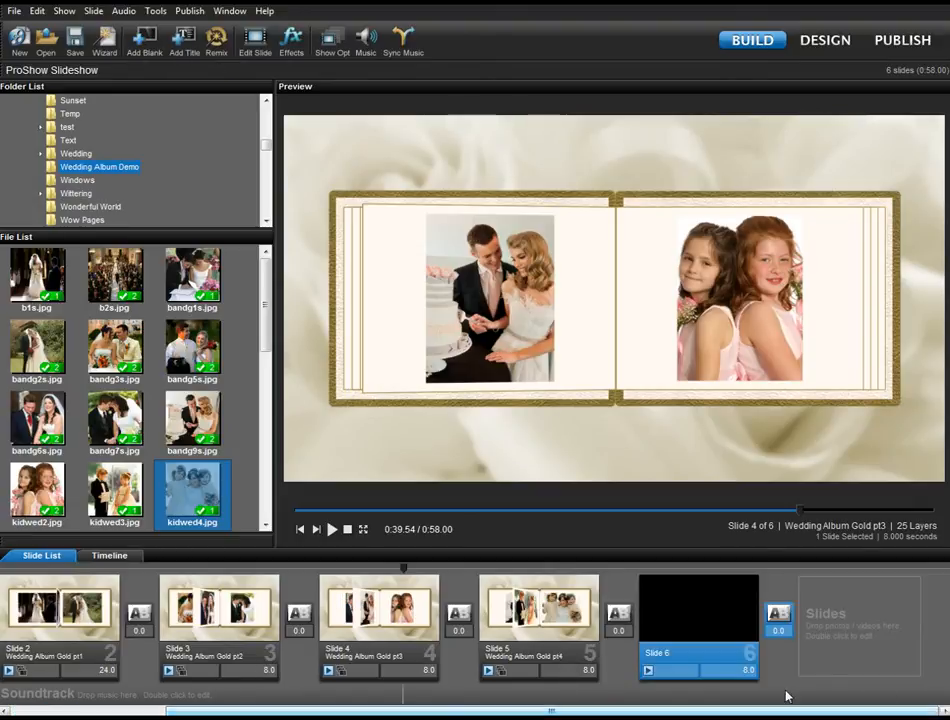
{"action": "left_click", "coordinate": [684, 622]}
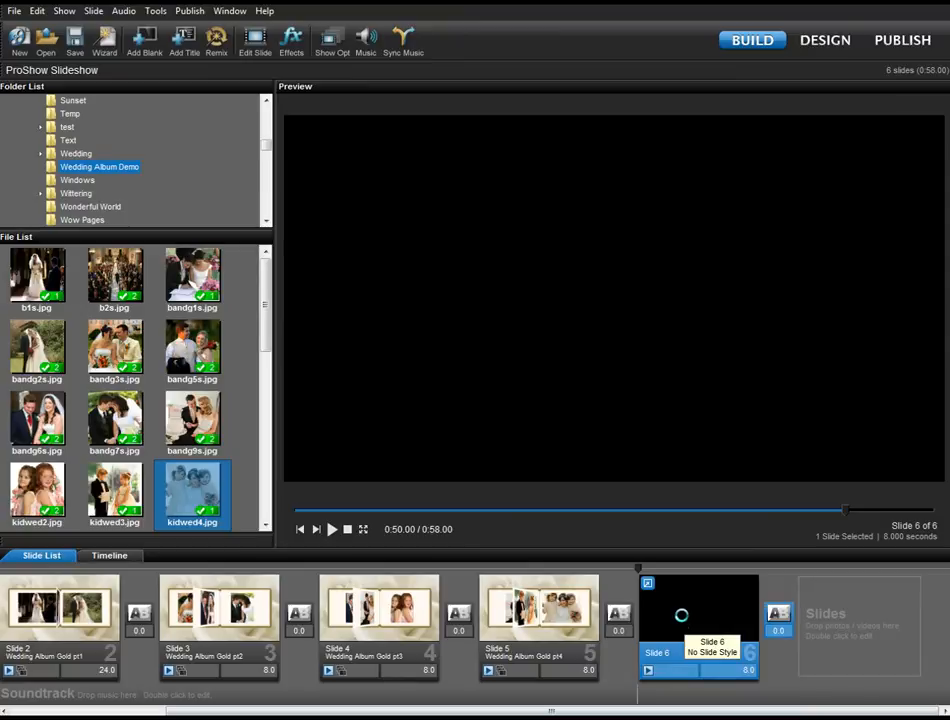
{"action": "double_click", "coordinate": [684, 622]}
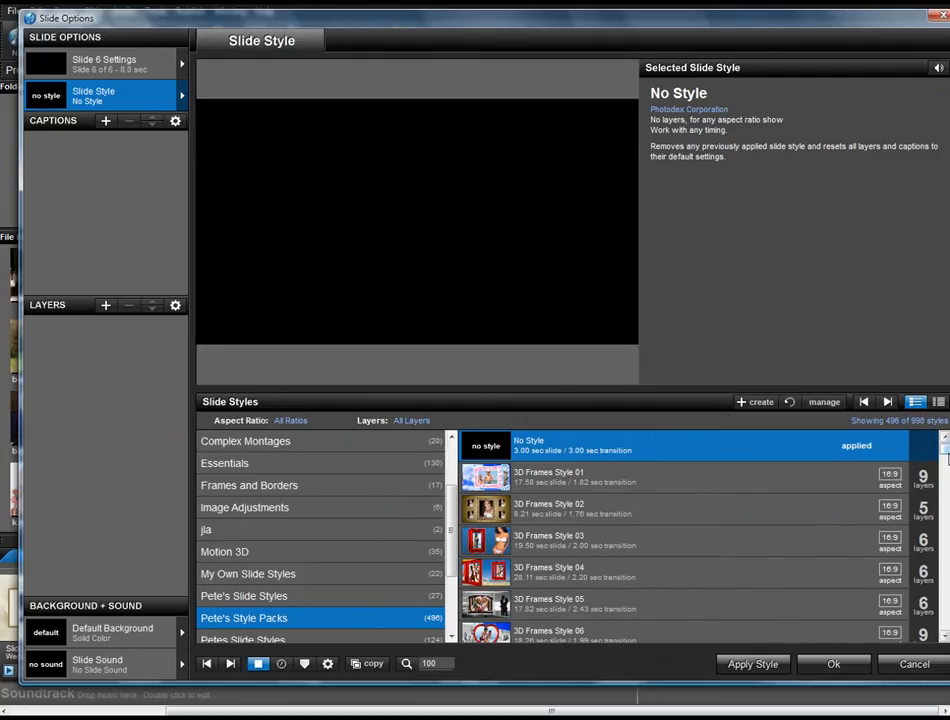
Apply the Wedding Album Gold pt7 style from Pete's Style Packs to slide 6, accepting the aspect ratio difference
{"action": "left_click_drag", "start_coordinate": [946, 453], "coordinate": [946, 513]}
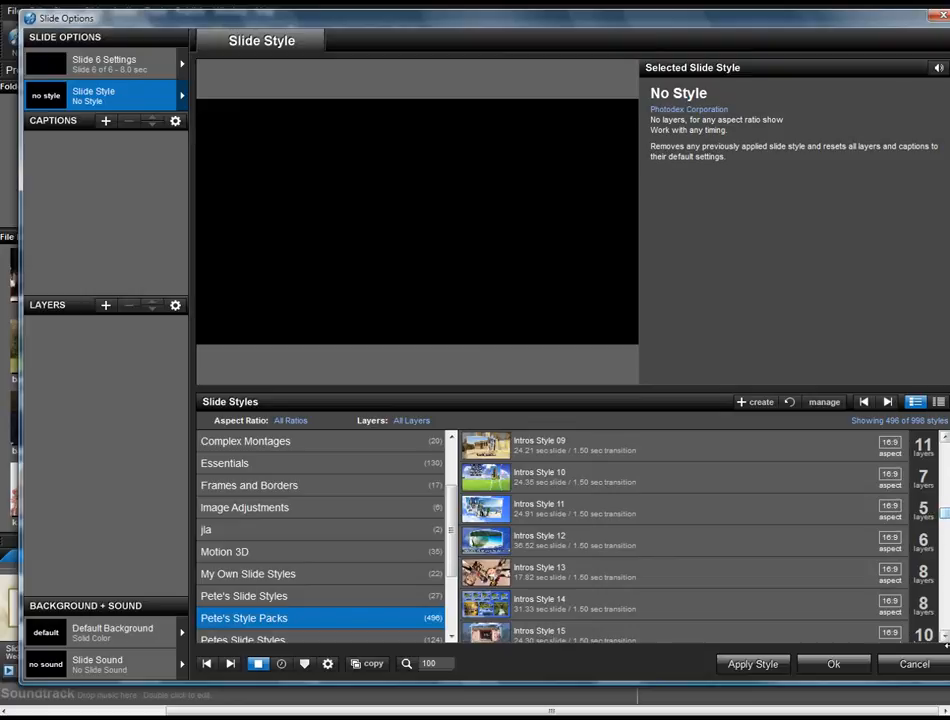
{"action": "left_click_drag", "start_coordinate": [945, 640], "coordinate": [945, 640]}
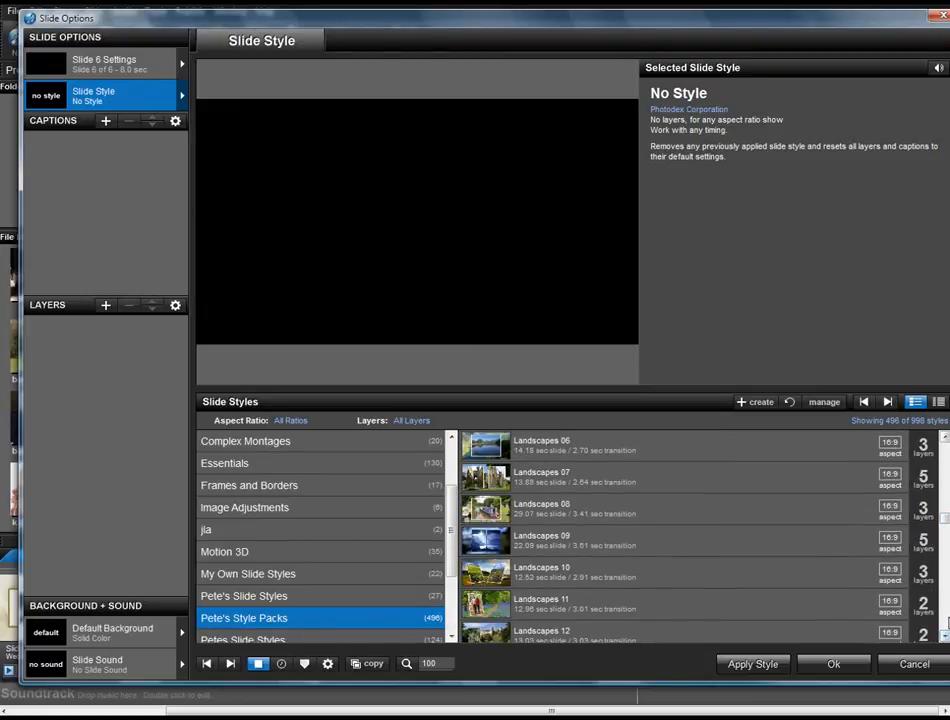
{"action": "left_click_drag", "start_coordinate": [945, 640], "coordinate": [945, 640]}
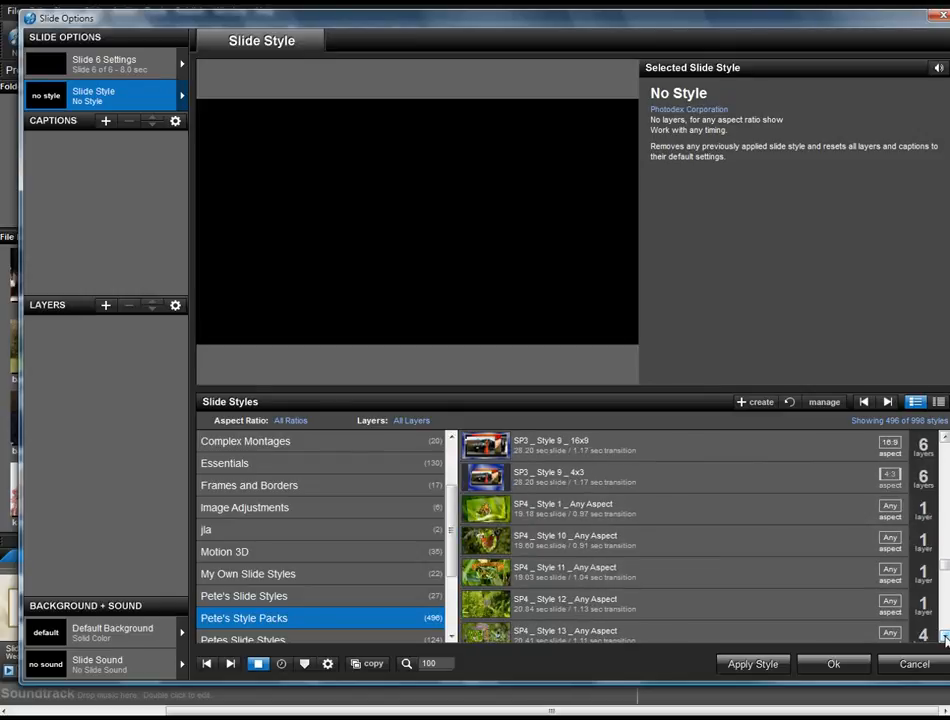
{"action": "scroll", "coordinate": [945, 640], "scroll_direction": "down", "scroll_amount": 1}
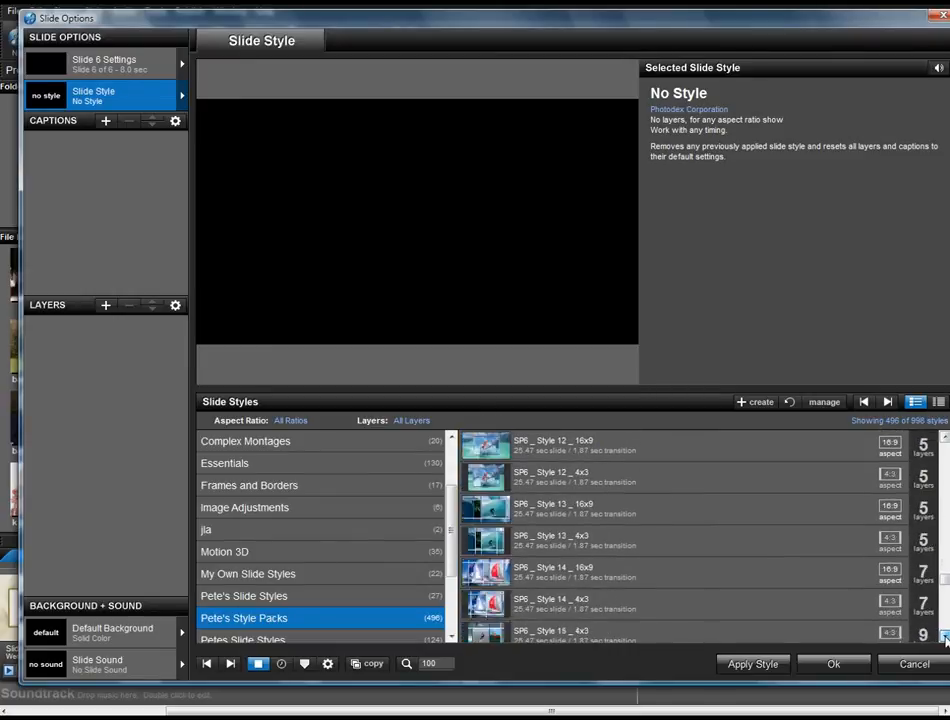
{"action": "scroll", "coordinate": [945, 640], "scroll_direction": "down", "scroll_amount": 5}
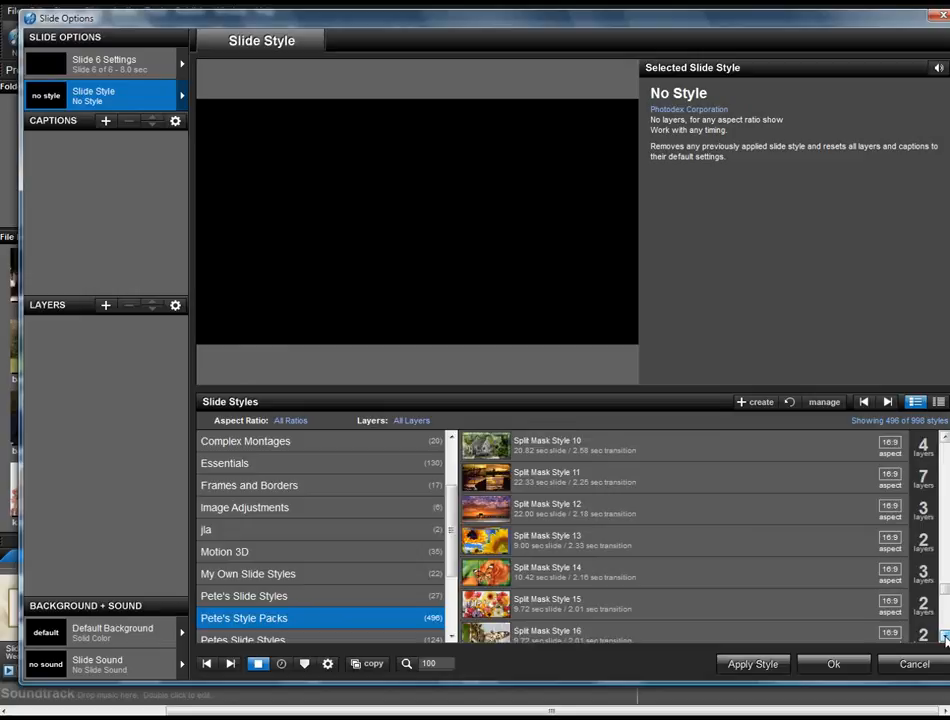
{"action": "scroll", "coordinate": [945, 640], "scroll_direction": "down", "scroll_amount": 3}
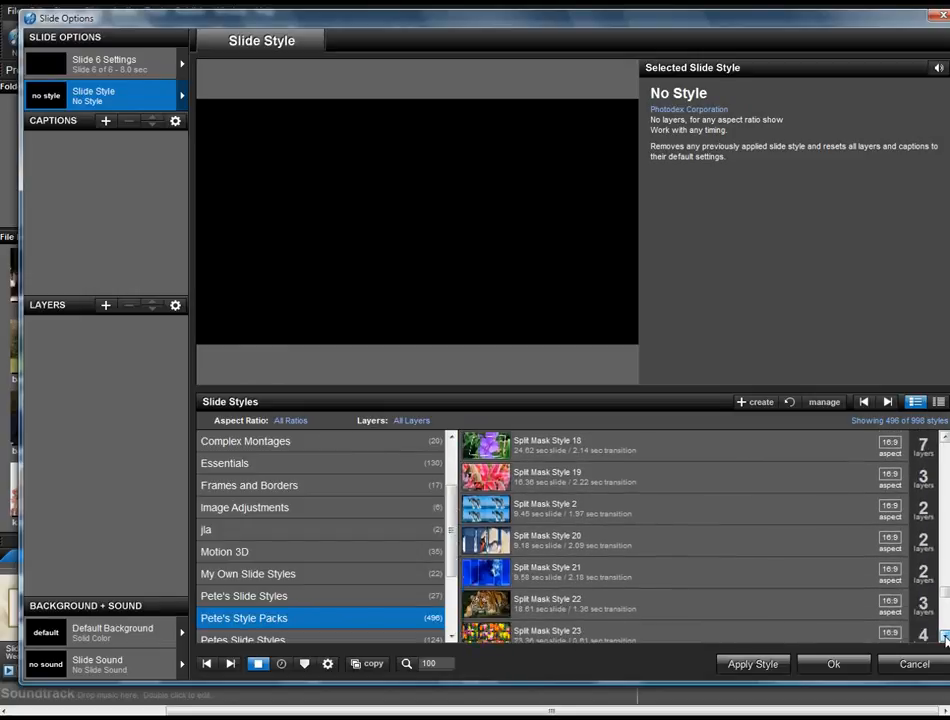
{"action": "scroll", "coordinate": [945, 640], "scroll_direction": "down", "scroll_amount": 5}
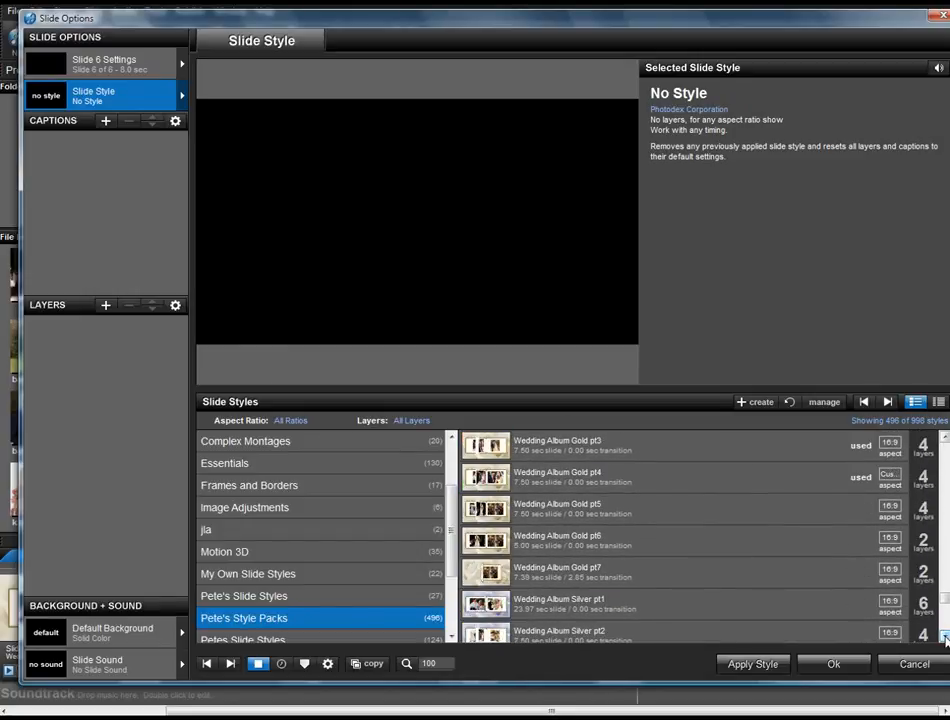
{"action": "left_click", "coordinate": [566, 573]}
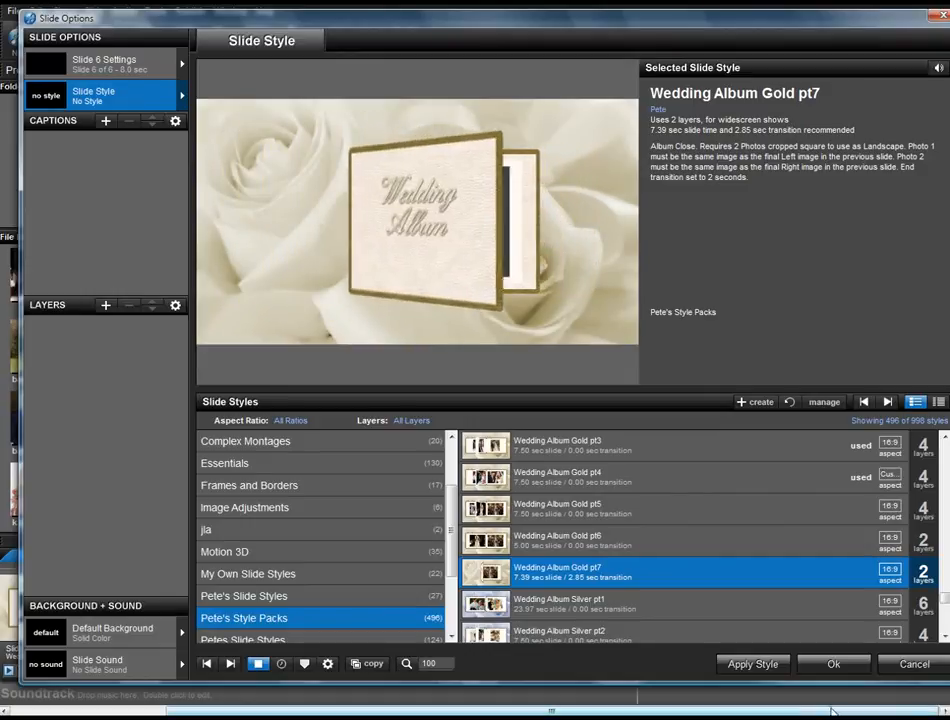
{"action": "left_click", "coordinate": [750, 665]}
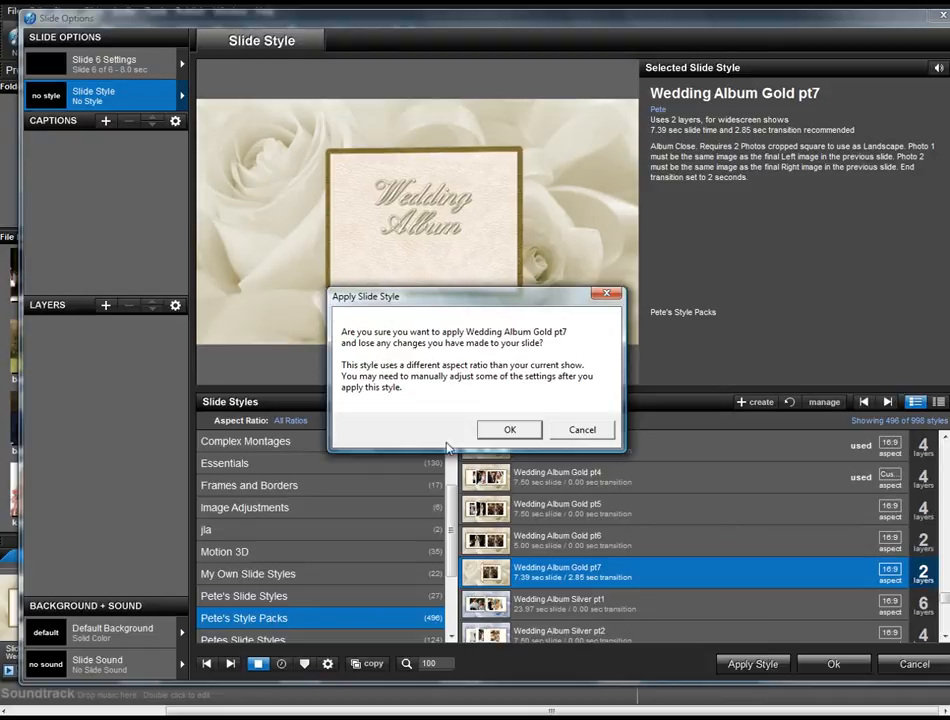
{"action": "left_click", "coordinate": [509, 430]}
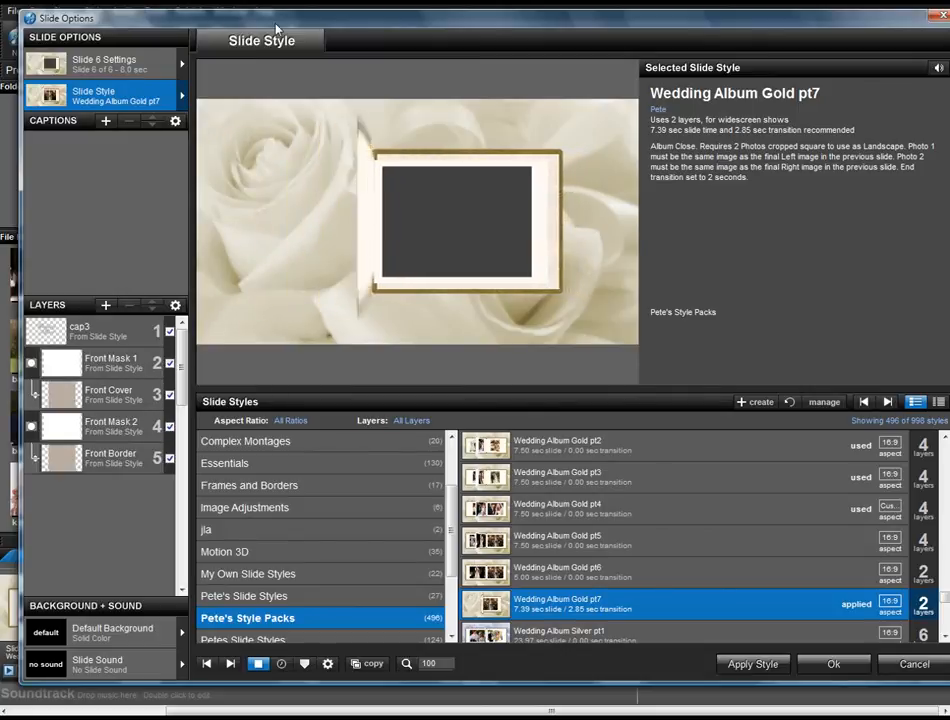
Assign kidwed3.jpg to slide 6's Photo 1 layer and kidwed4.jpg to Photo 2, and accept the slide options
{"action": "left_click_drag", "start_coordinate": [216, 28], "coordinate": [520, 35]}
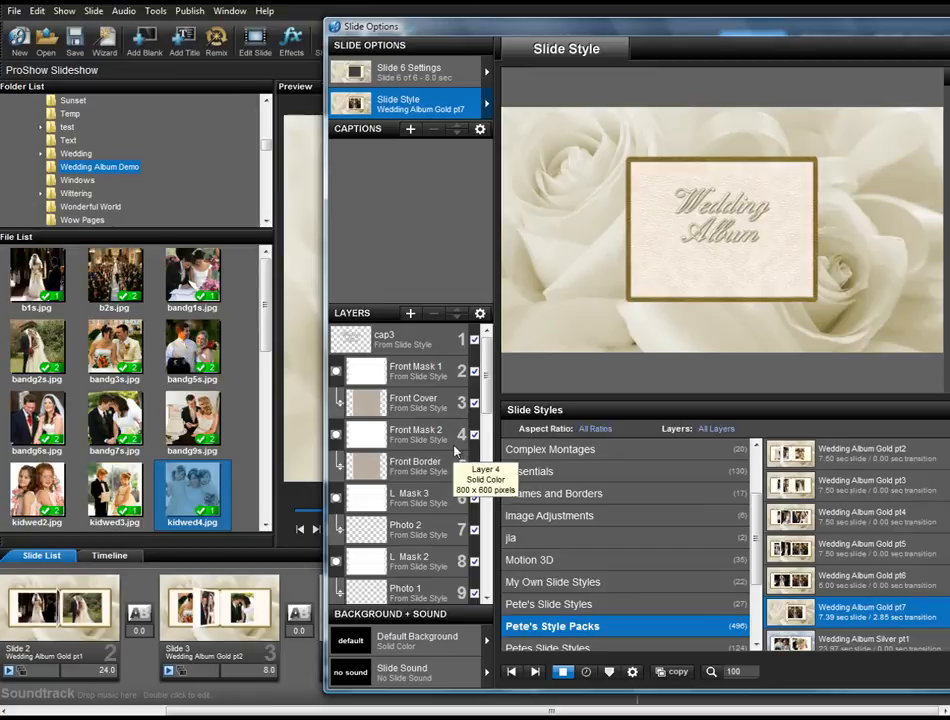
{"action": "scroll", "coordinate": [117, 381], "scroll_direction": "down", "scroll_amount": 1}
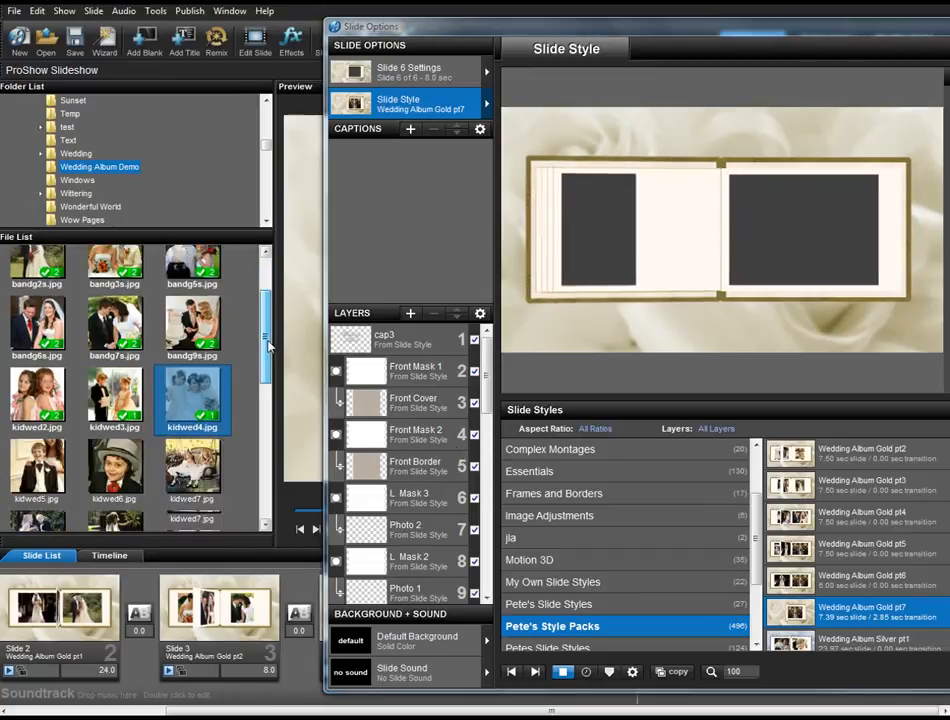
{"action": "left_click", "coordinate": [111, 375]}
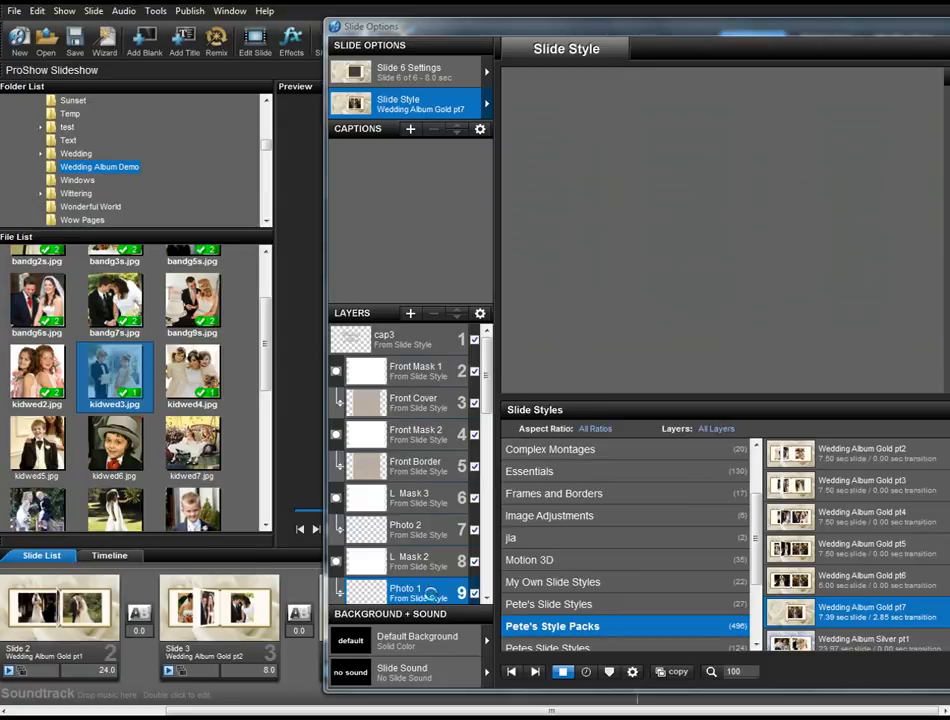
{"action": "left_click_drag", "start_coordinate": [430, 592], "coordinate": [431, 594]}
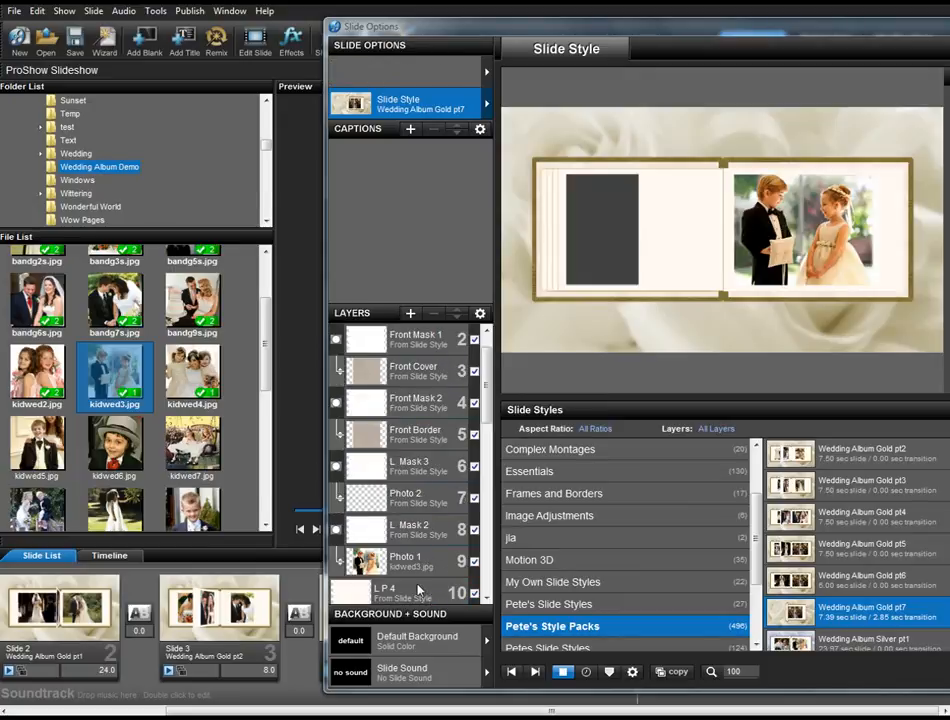
{"action": "left_click", "coordinate": [199, 381]}
{"action": "left_click_drag", "start_coordinate": [199, 381], "coordinate": [436, 508]}
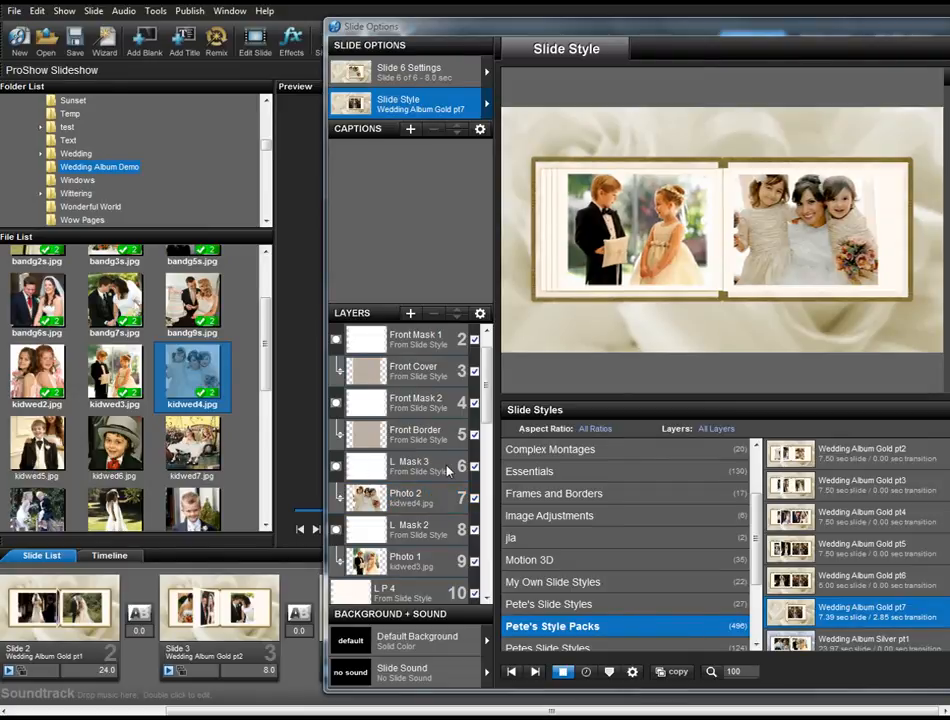
{"action": "left_click_drag", "start_coordinate": [706, 34], "coordinate": [379, 26]}
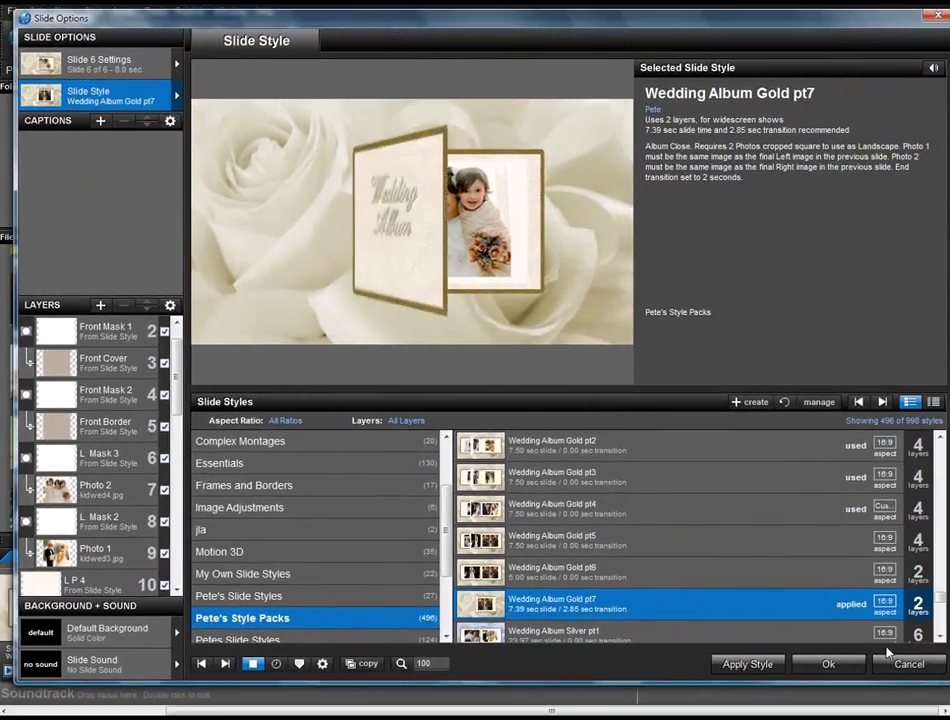
{"action": "left_click", "coordinate": [833, 666]}
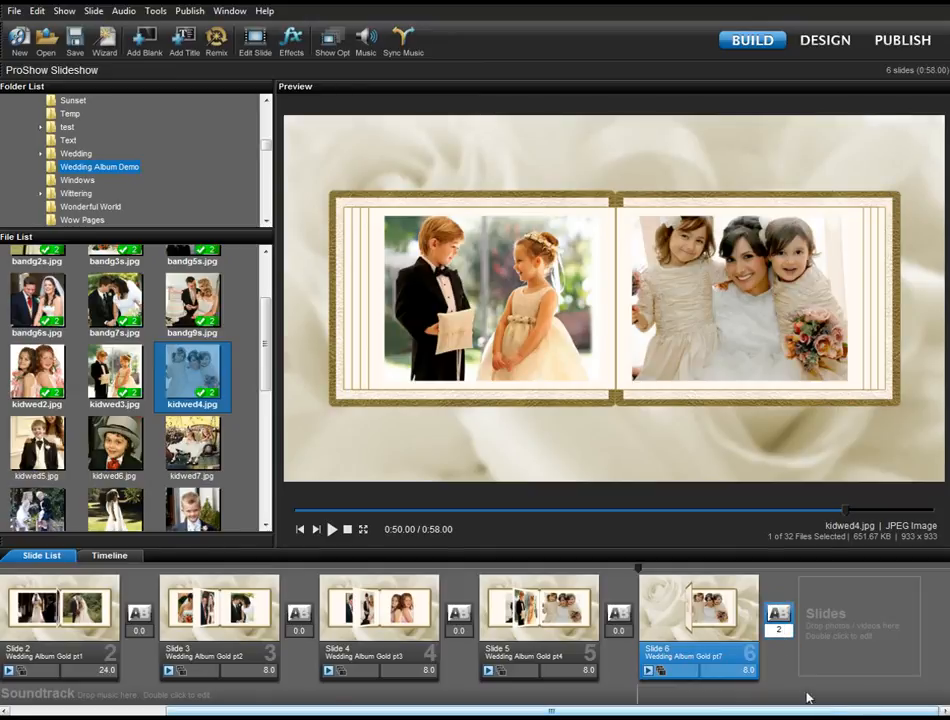
Set the transition after slide 6 to 2 seconds, and preview the album closing before stopping playback
{"action": "key", "text": "Return"}
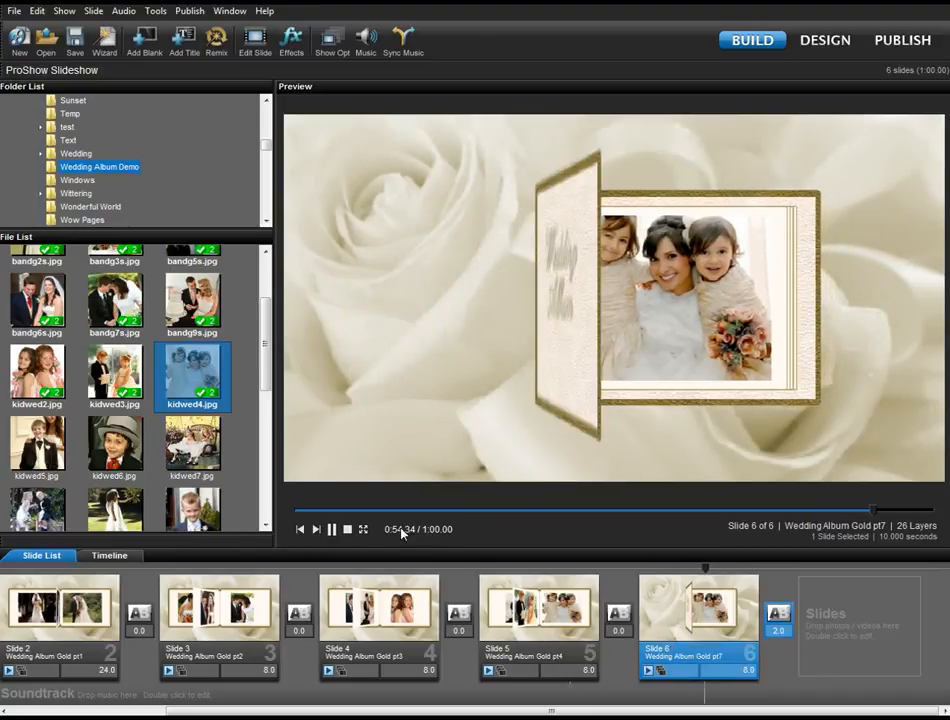
{"action": "left_click", "coordinate": [347, 530]}
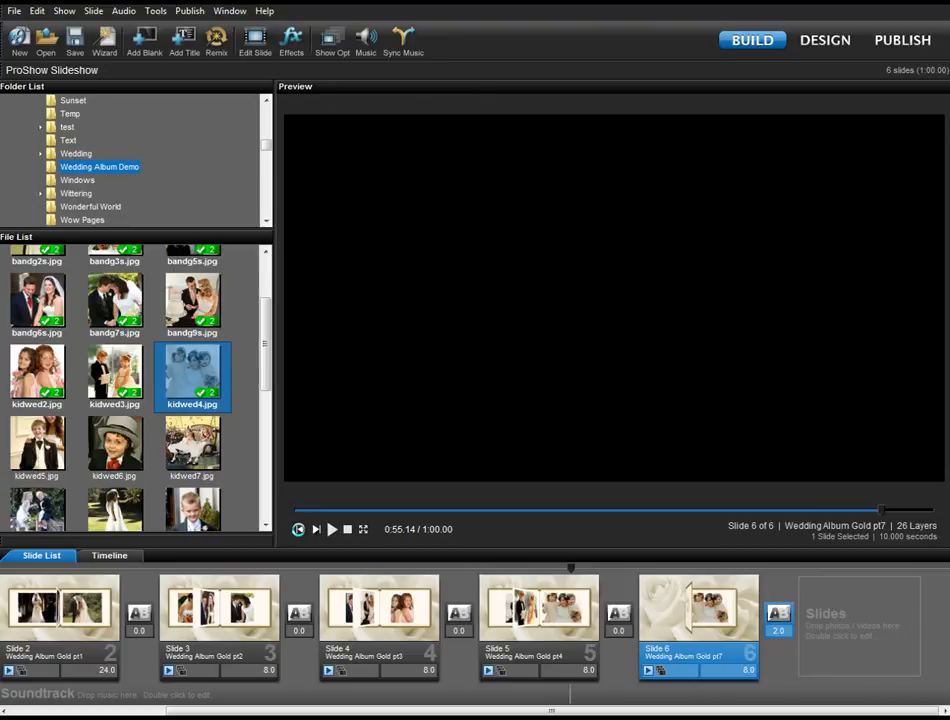
Play the whole slideshow from the beginning, and view the square-cropped photo bandg7s.jpg in the preview
{"action": "left_click", "coordinate": [299, 530]}
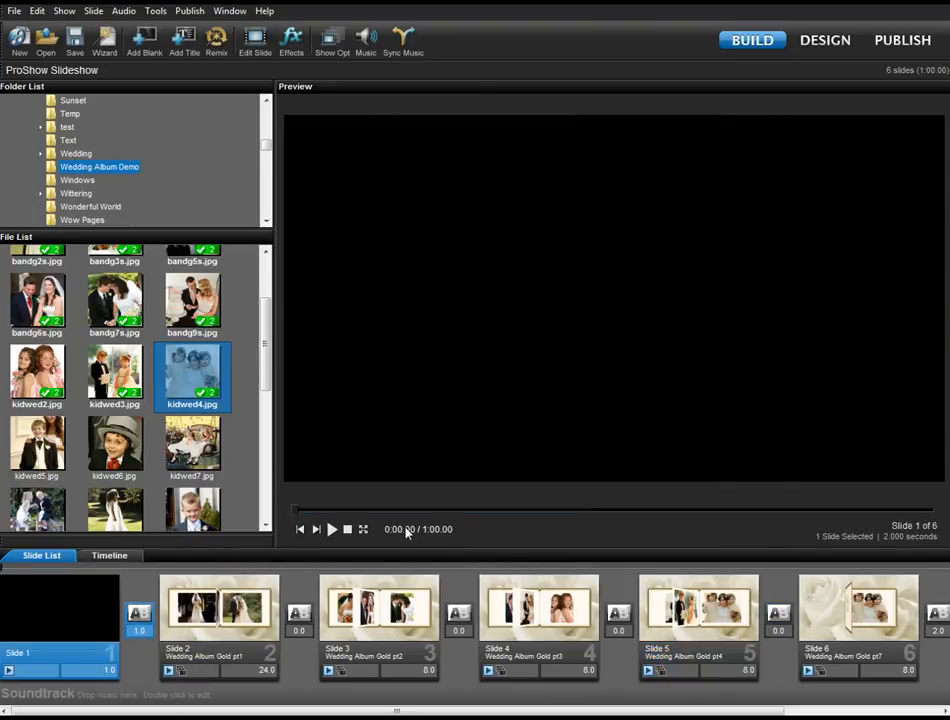
{"action": "left_click", "coordinate": [334, 529]}
{"action": "left_click", "coordinate": [131, 318]}
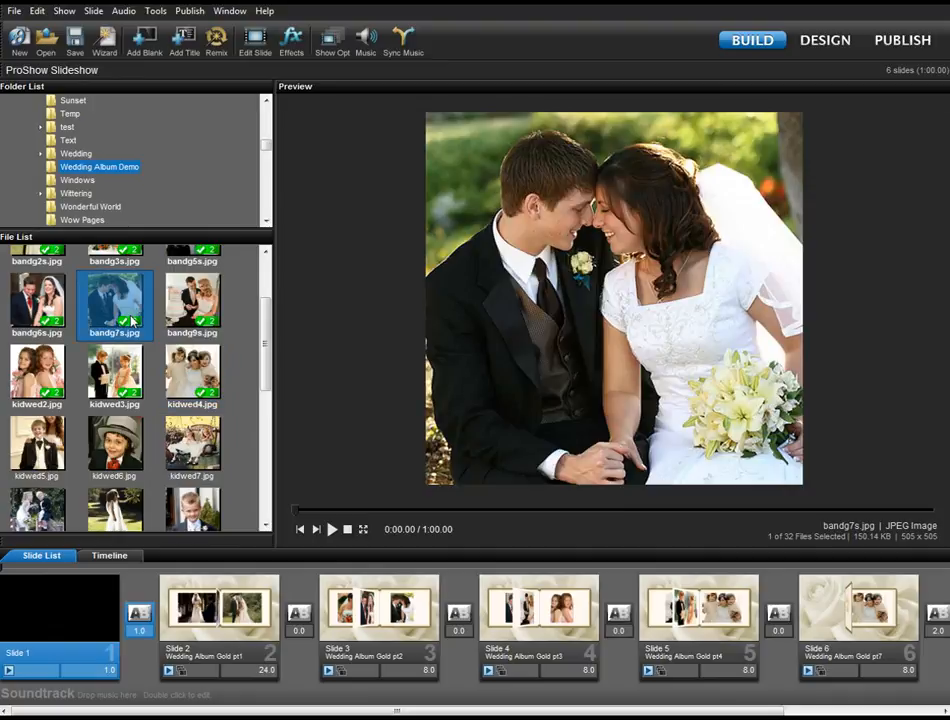